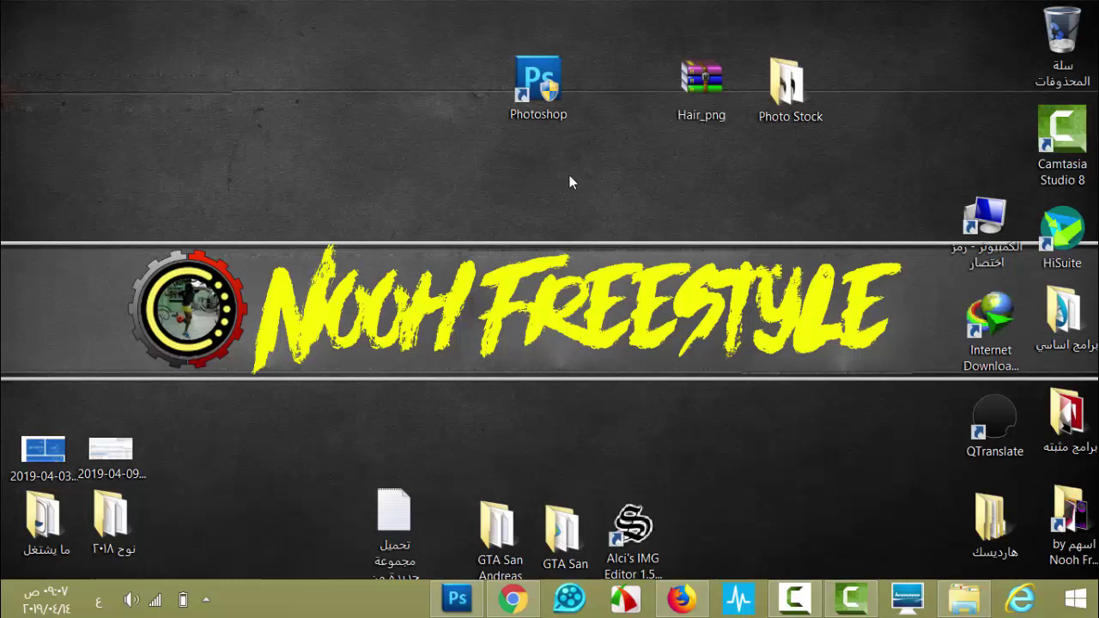
# - Browse the hairstyle images in the Photo Stock folder on the desktop and close the folder
pyautogui.moveTo(786, 85)
pyautogui.mouseDown()
pyautogui.moveTo(863, 56)
pyautogui.moveTo(788, 94)
pyautogui.mouseUp()
pyautogui.doubleClick(789, 90)
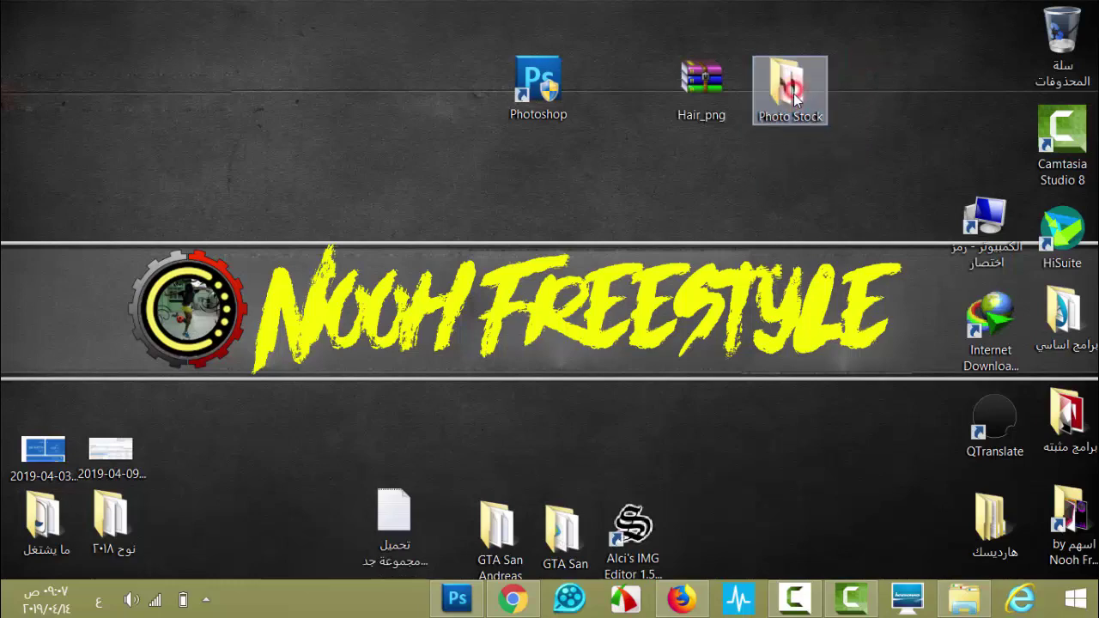
pyautogui.scroll(-5, 464, 300)
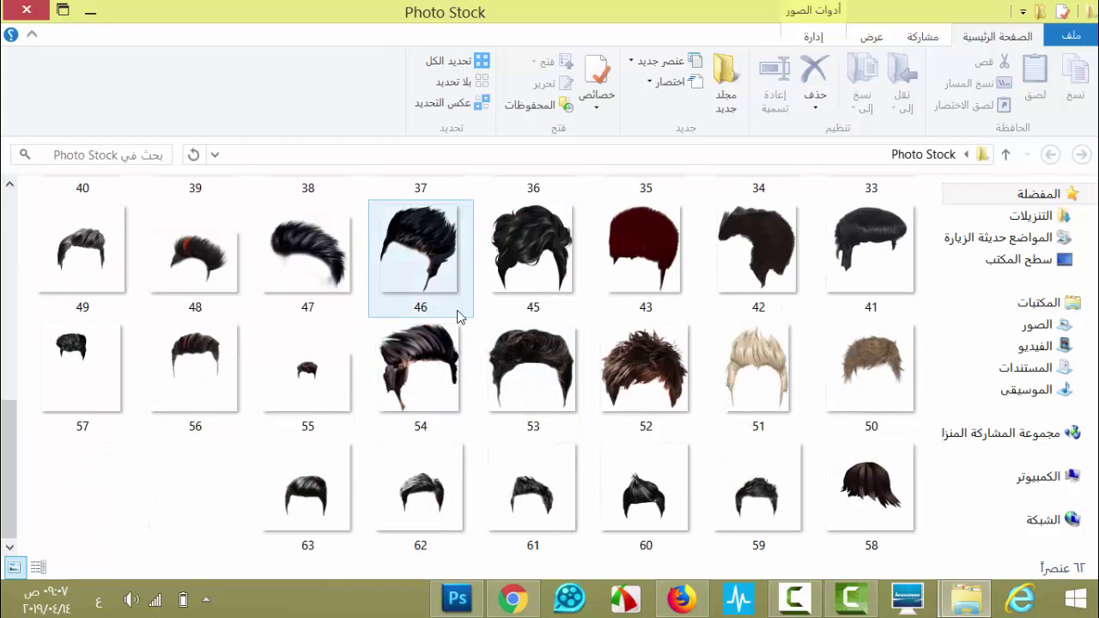
pyautogui.scroll(5, 573, 315)
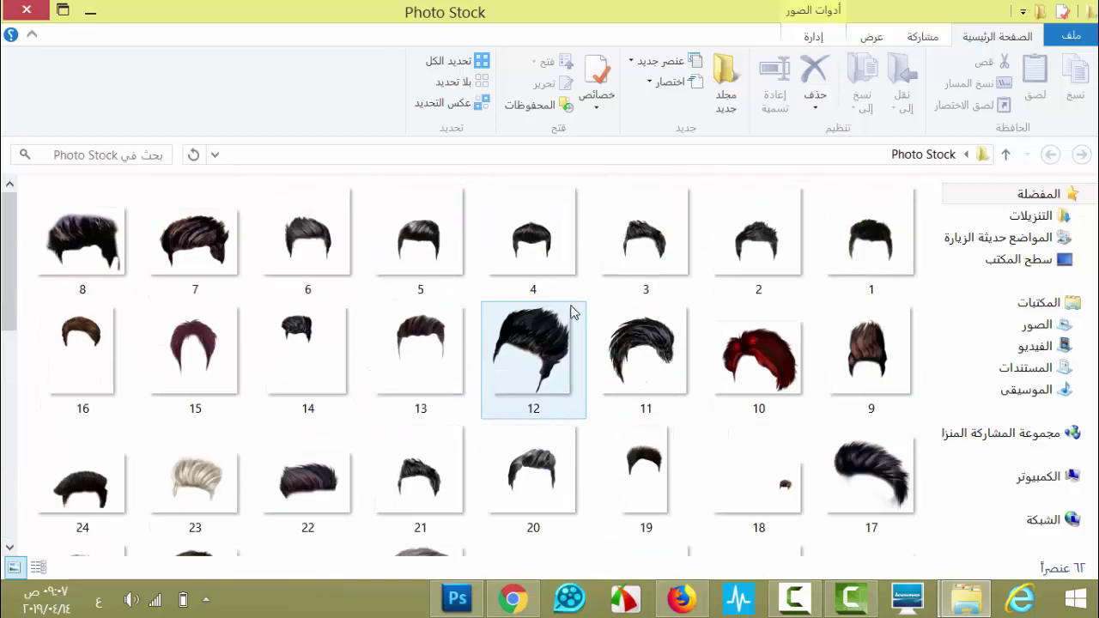
pyautogui.scroll(-5, 567, 307)
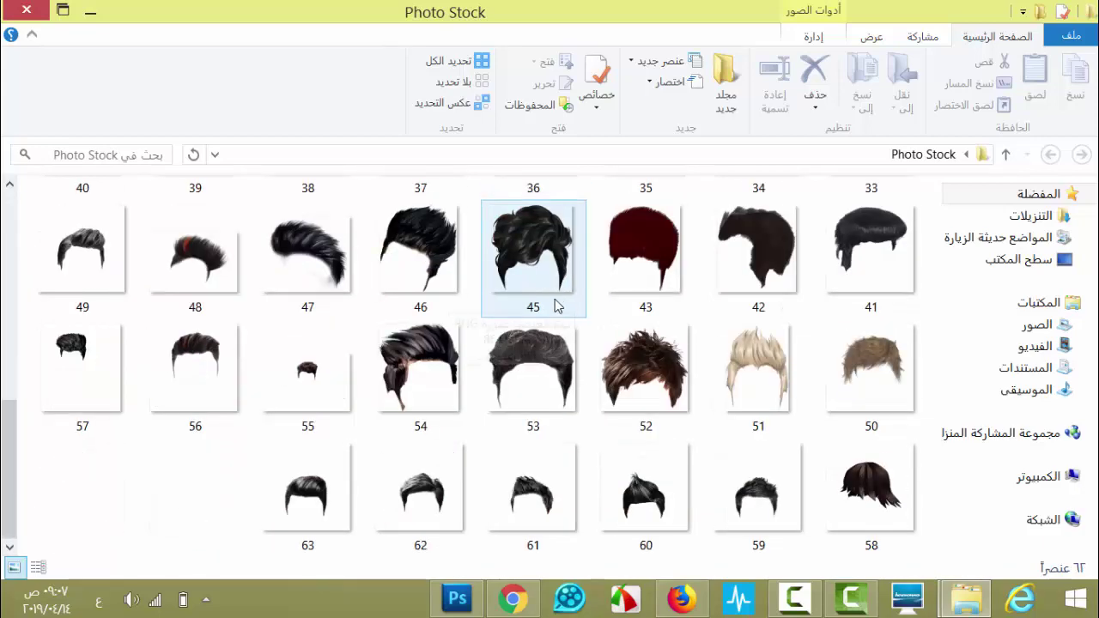
pyautogui.scroll(5, 619, 361)
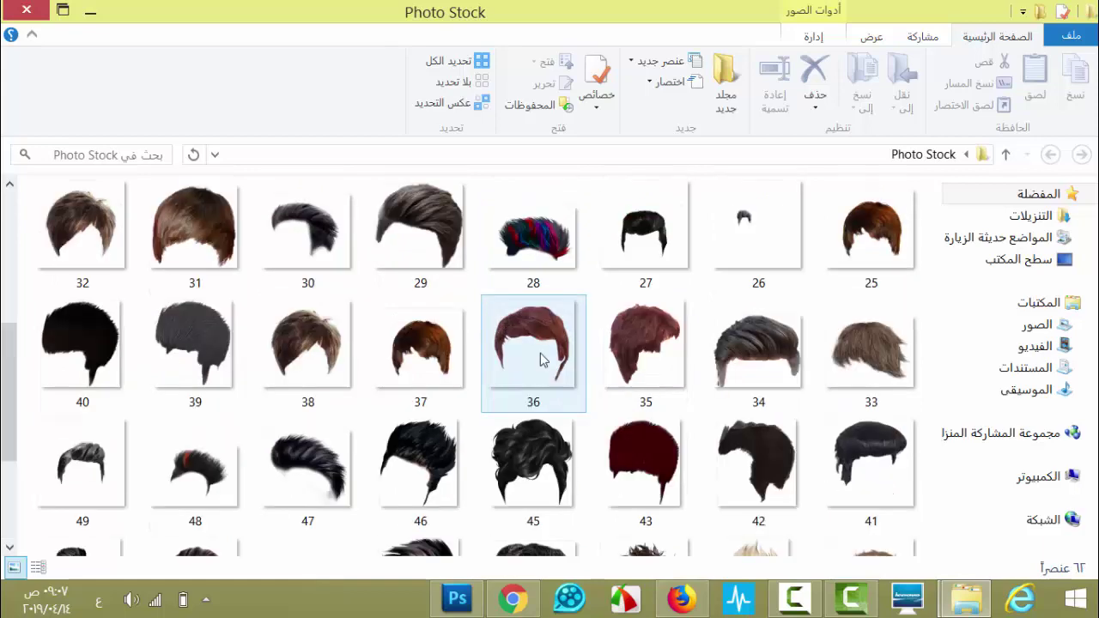
pyautogui.click(4, 5)
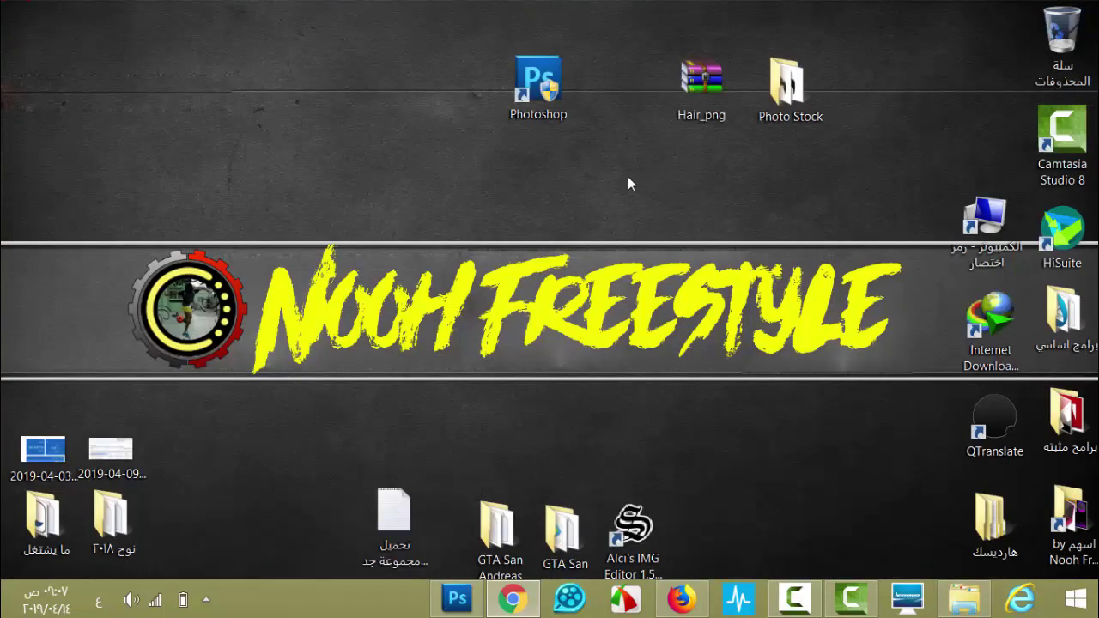
pyautogui.click(791, 103)
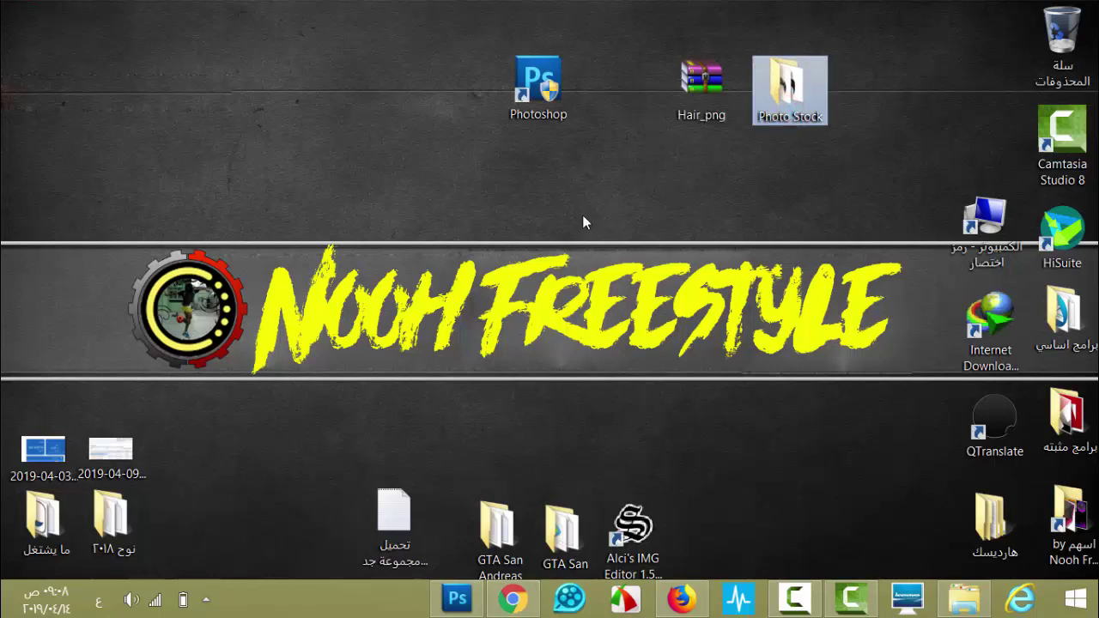
pyautogui.click(604, 39)
pyautogui.moveTo(602, 41); pyautogui.dragTo(476, 123)
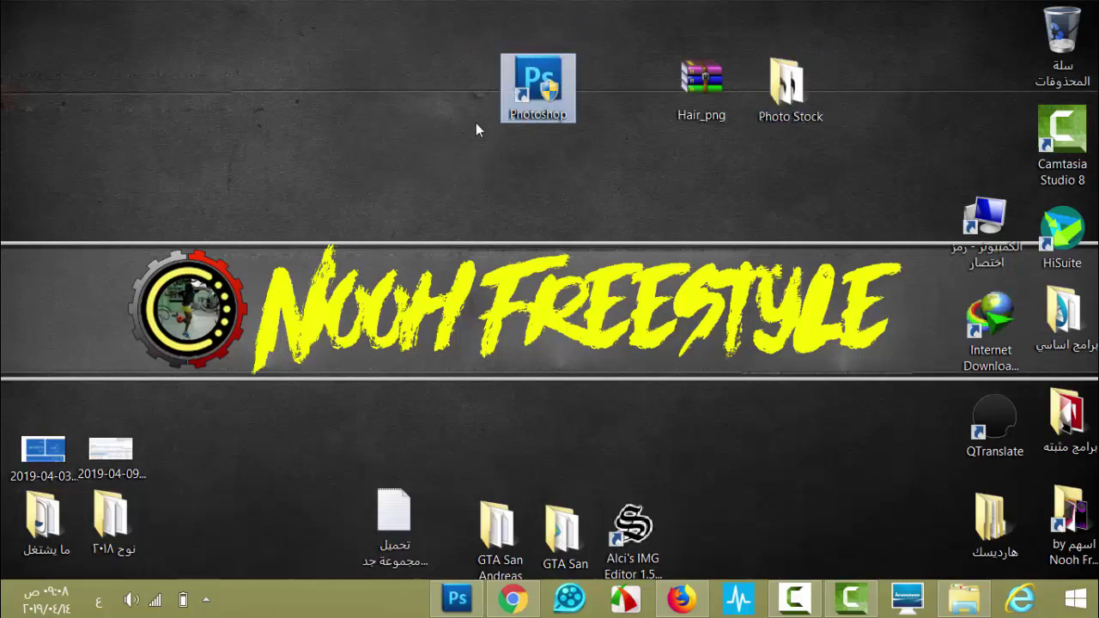
pyautogui.moveTo(612, 41); pyautogui.dragTo(476, 150)
pyautogui.moveTo(592, 39); pyautogui.dragTo(478, 150)
pyautogui.click(703, 127)
# - Open the text note with the download links, highlight the first hairstyle download link and minimise the note
pyautogui.doubleClick(367, 526)
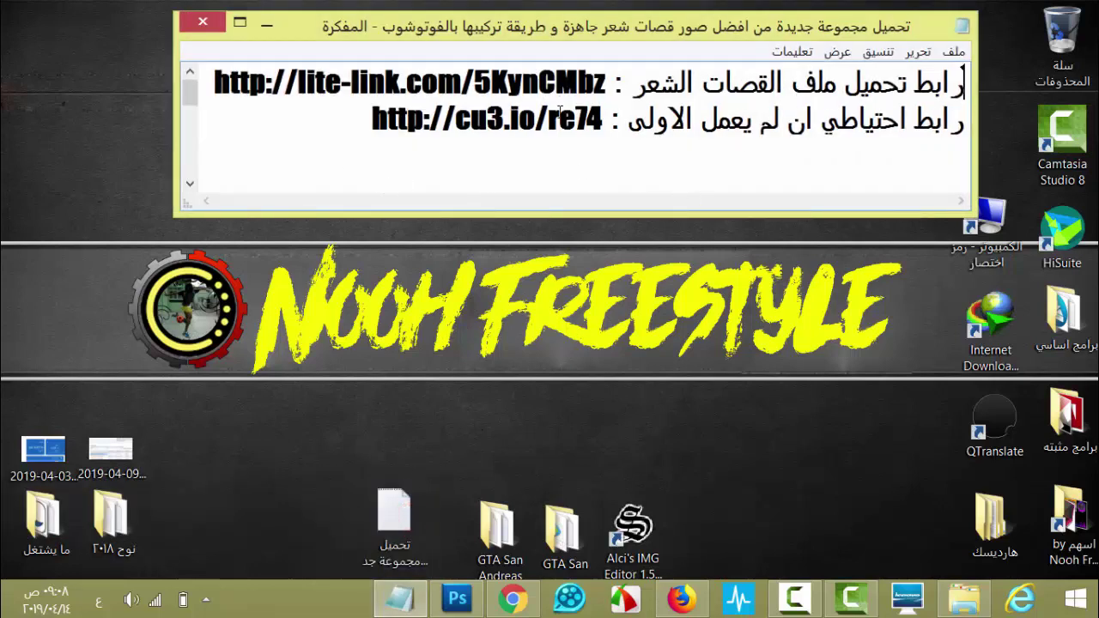
pyautogui.moveTo(608, 82); pyautogui.dragTo(587, 80)
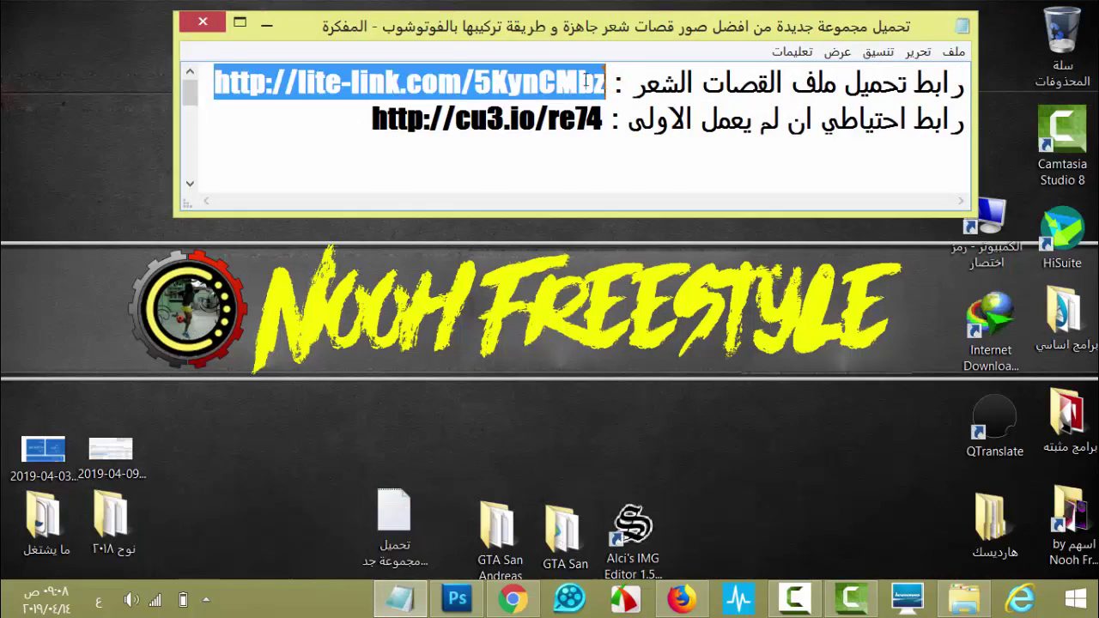
pyautogui.click(267, 26)
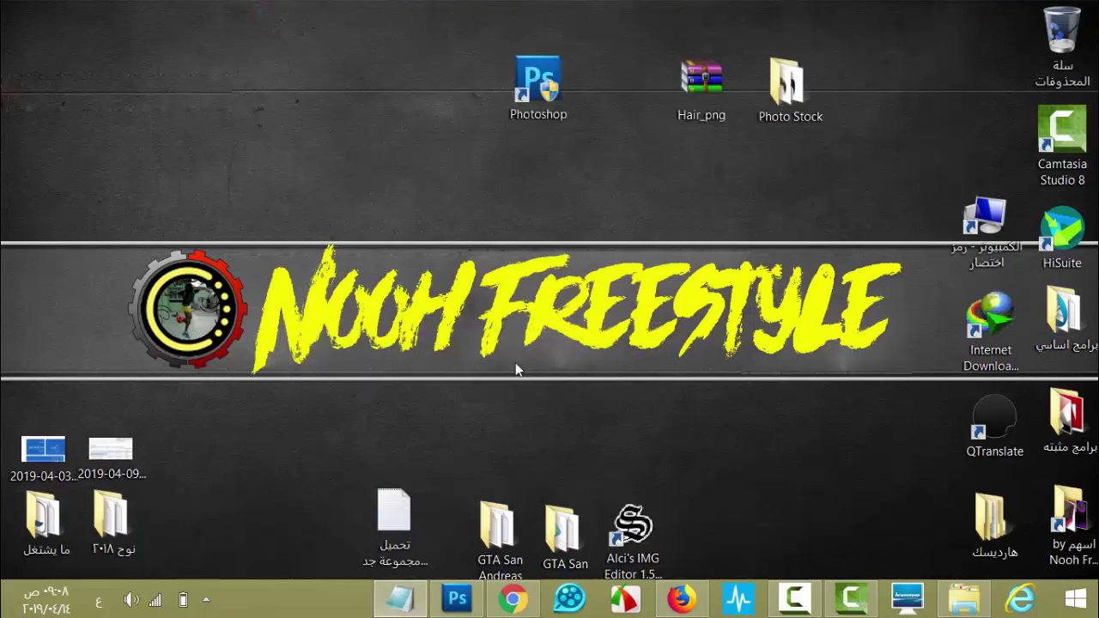
pyautogui.click(543, 347)
pyautogui.click(507, 248)
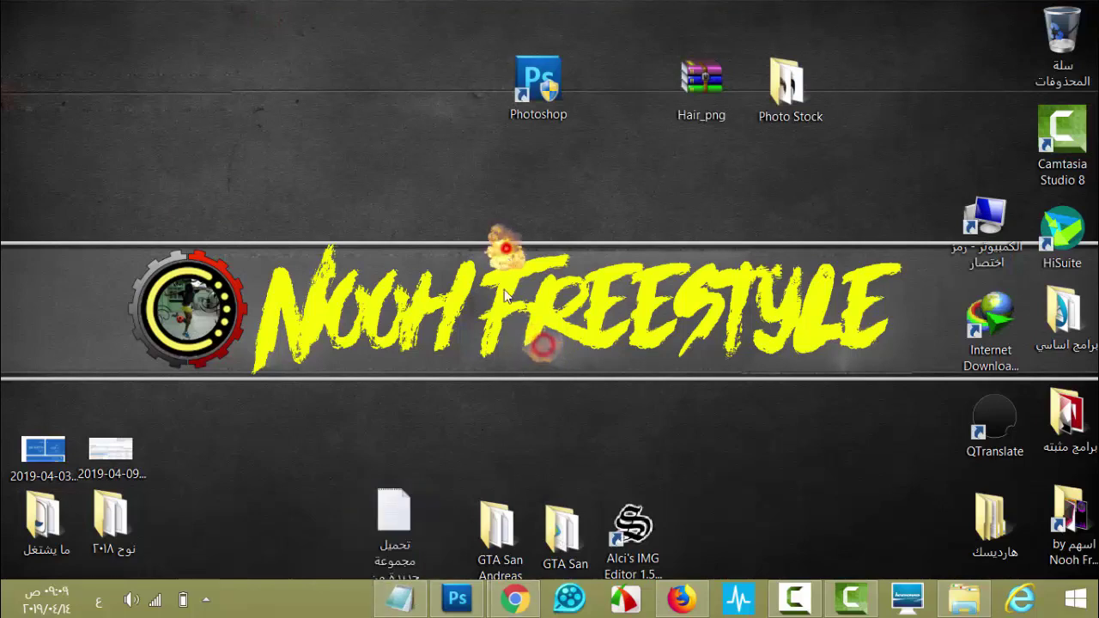
pyautogui.click(487, 366)
# - Switch to Chrome's Hair_png page, locate its file download link and minimise the browser
pyautogui.moveTo(514, 600)
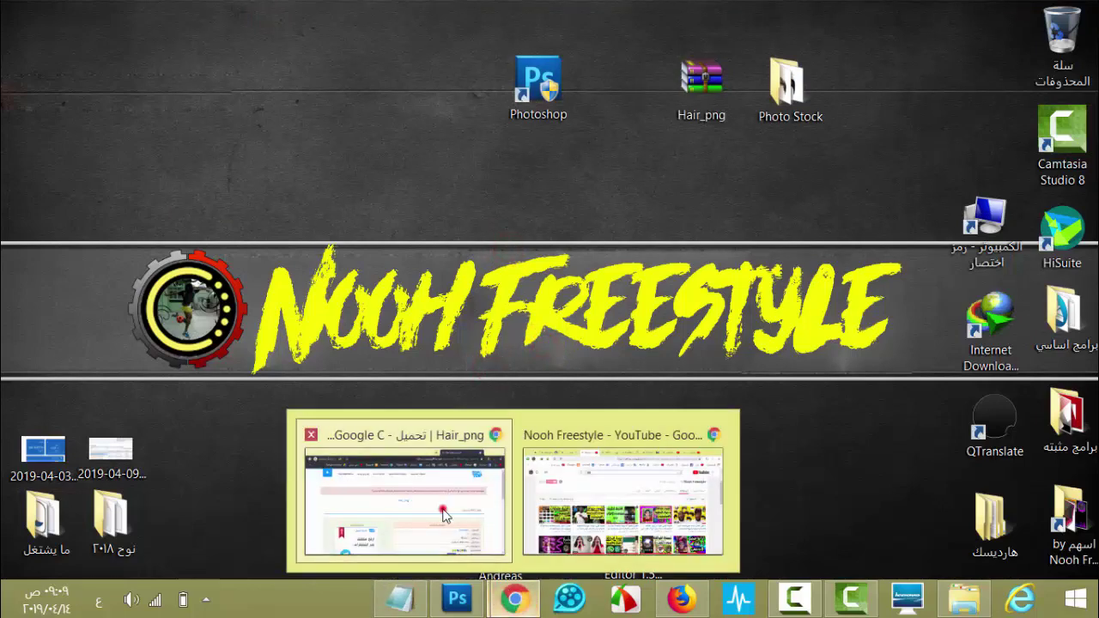
pyautogui.click(391, 502)
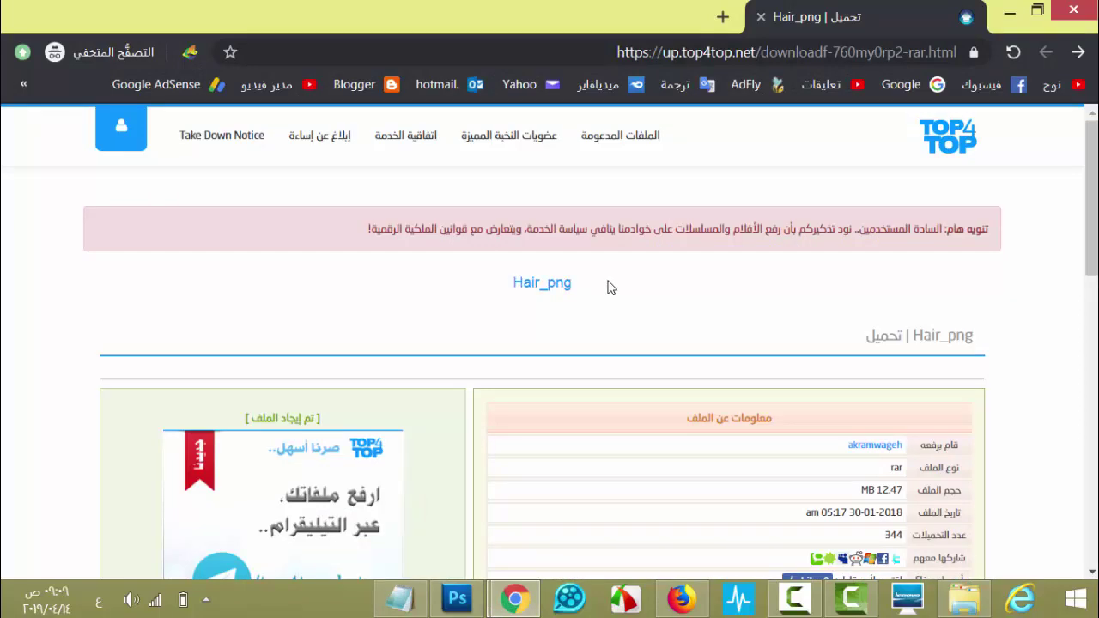
pyautogui.scroll(-3, 515, 289)
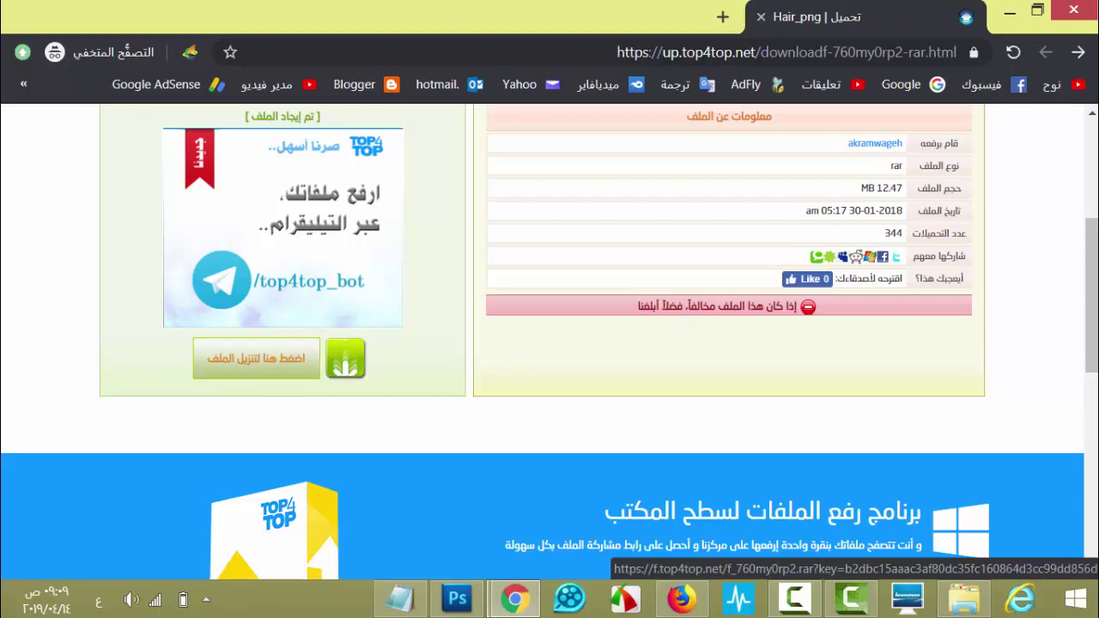
pyautogui.click(1010, 12)
# - Look at the extraction options for the Hair_png archive on the desktop and dismiss them
pyautogui.moveTo(739, 26); pyautogui.dragTo(633, 155)
pyautogui.rightClick(703, 117)
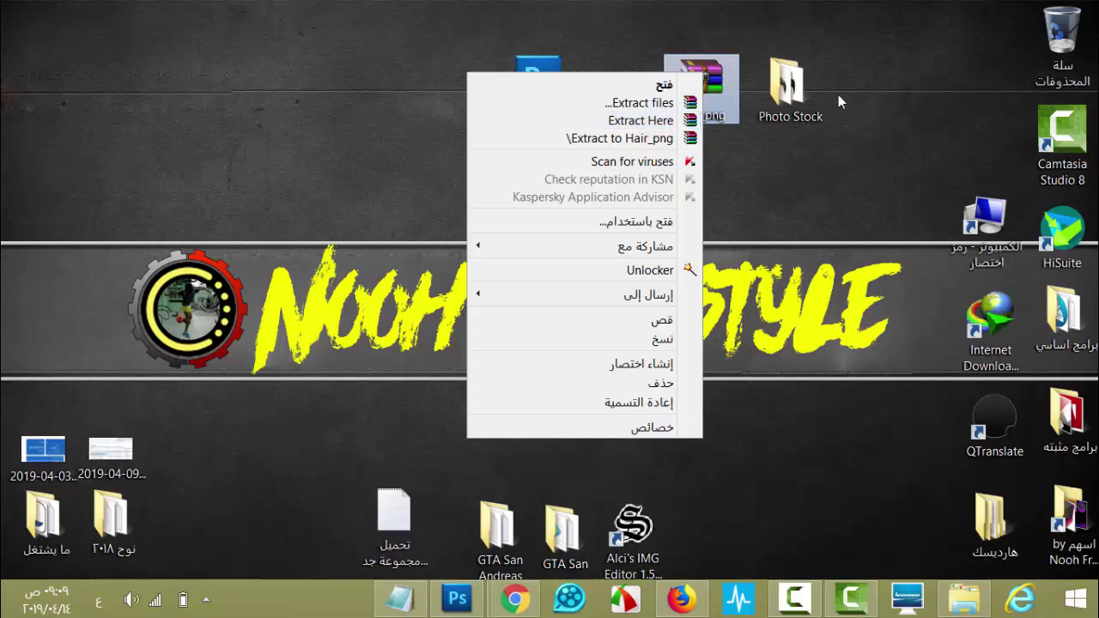
pyautogui.click(879, 53)
# - Open the Photo Stock folder, preview hairstyle image 53 and close the preview
pyautogui.doubleClick(784, 94)
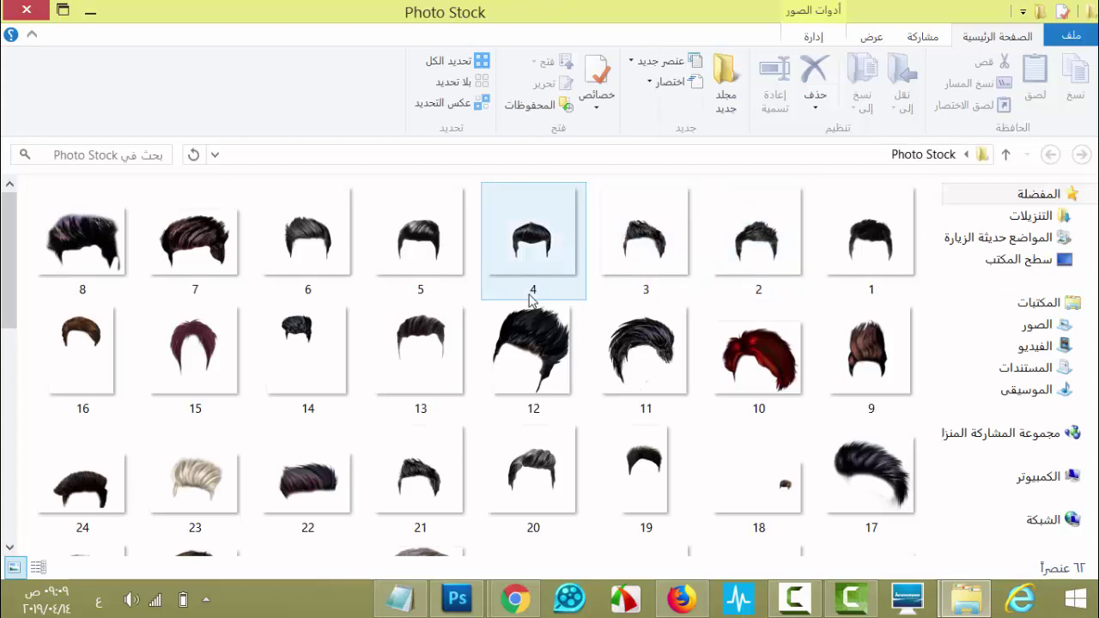
pyautogui.scroll(-5, 352, 314)
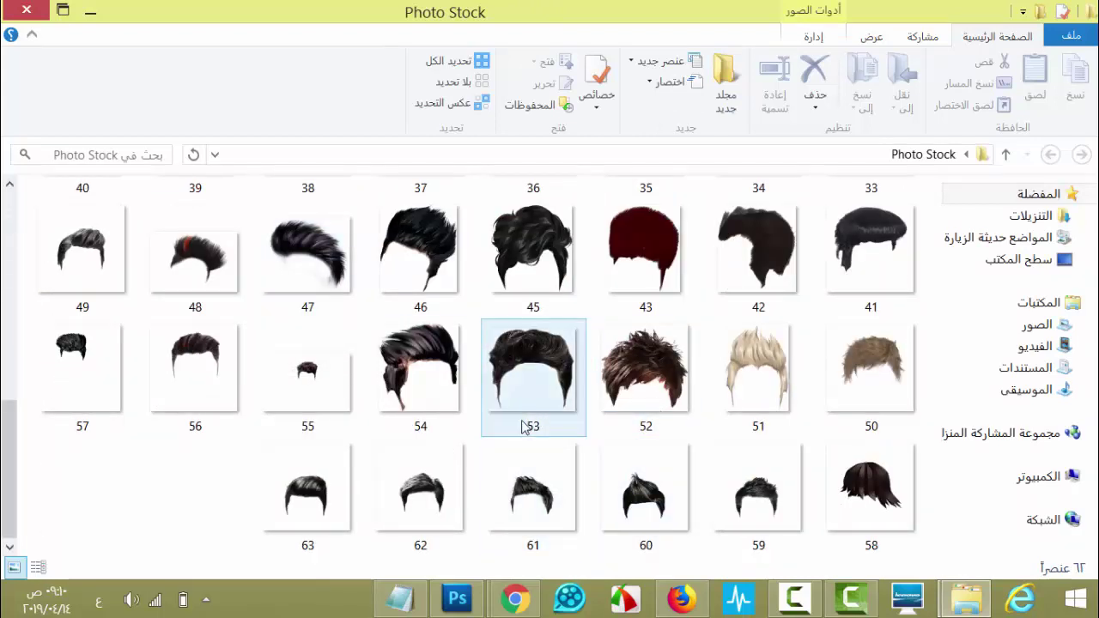
pyautogui.doubleClick(520, 371)
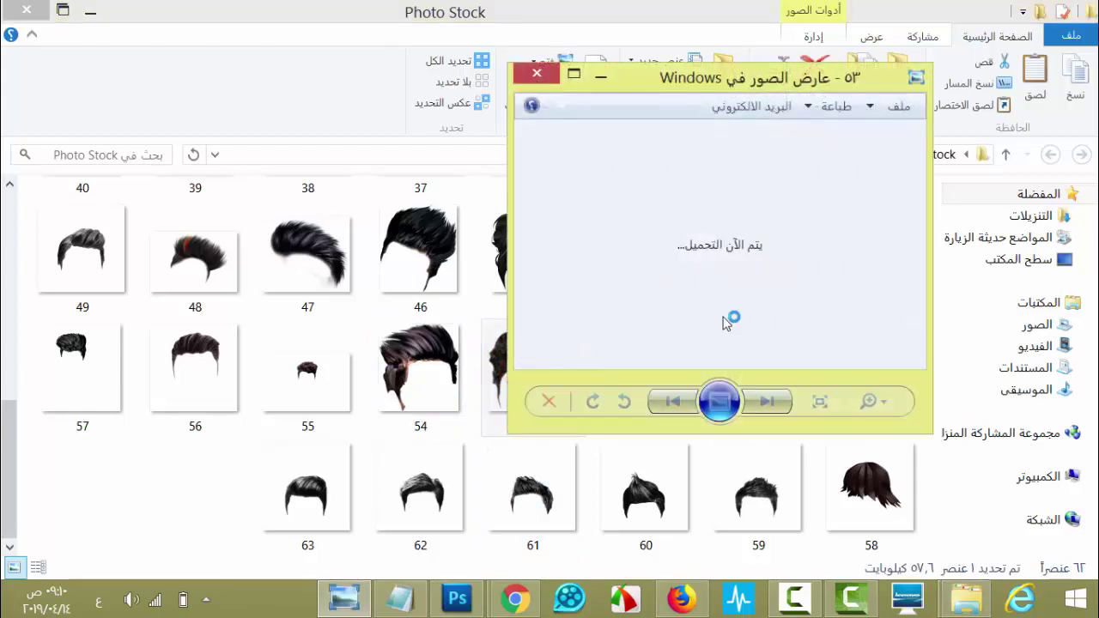
pyautogui.click(539, 75)
# - Preview hairstyle image 54 in a maximised viewer to examine its white background, close it and minimise the folder
pyautogui.click(445, 371)
pyautogui.doubleClick(445, 371)
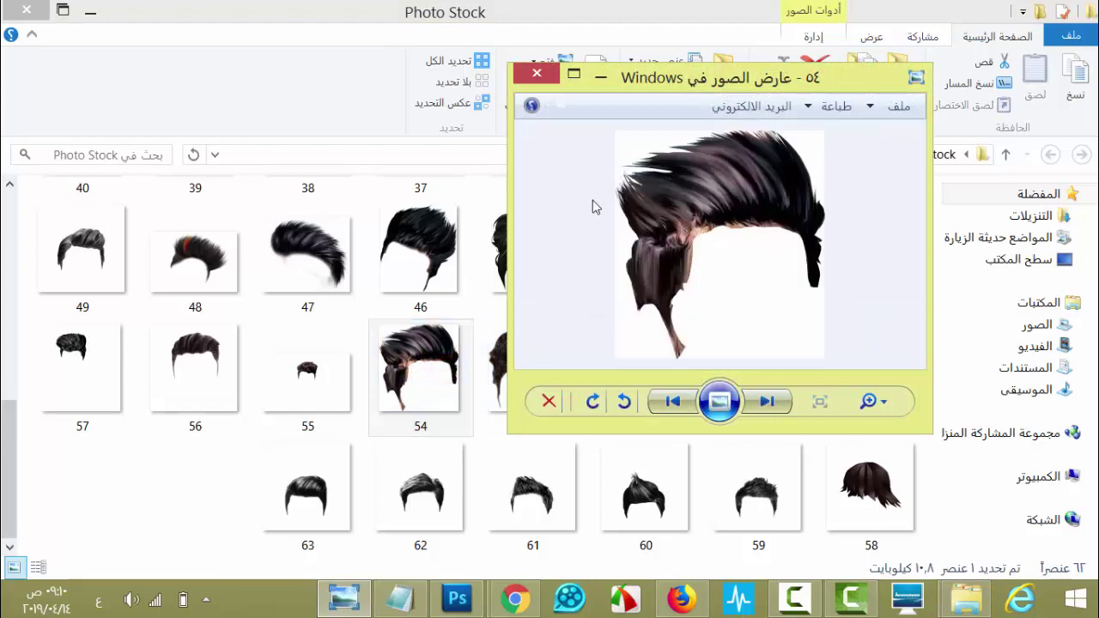
pyautogui.click(574, 74)
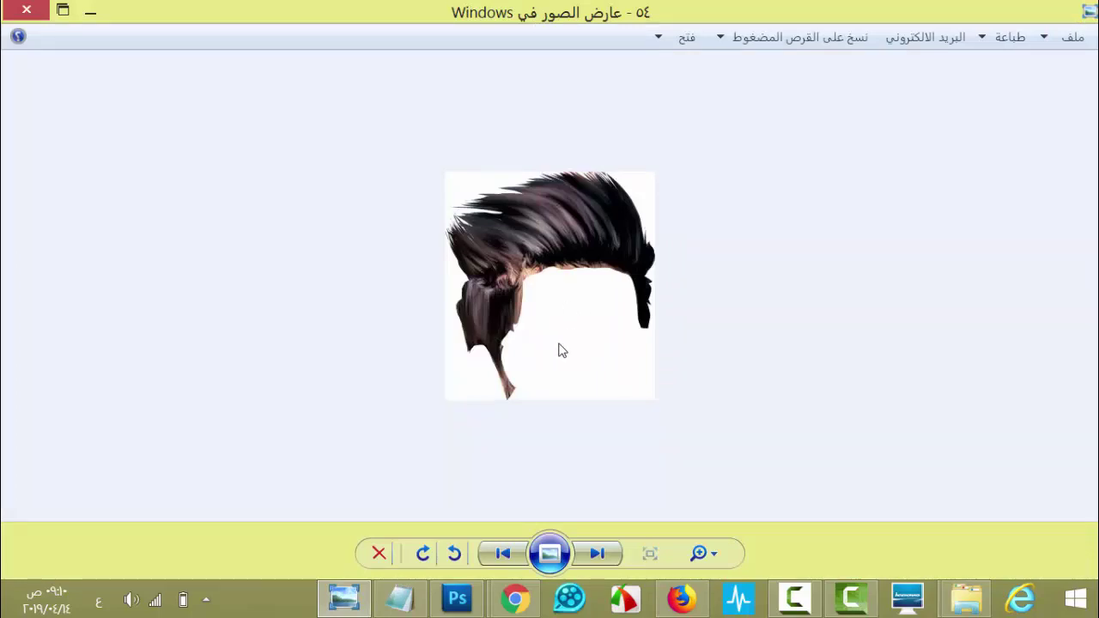
pyautogui.click(26, 10)
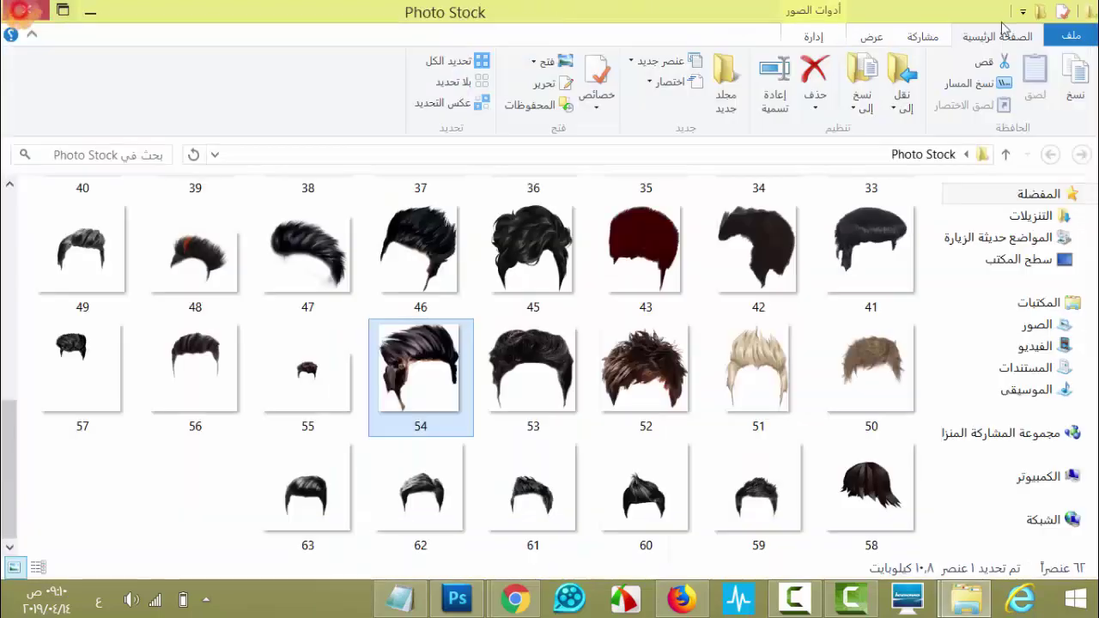
pyautogui.click(90, 8)
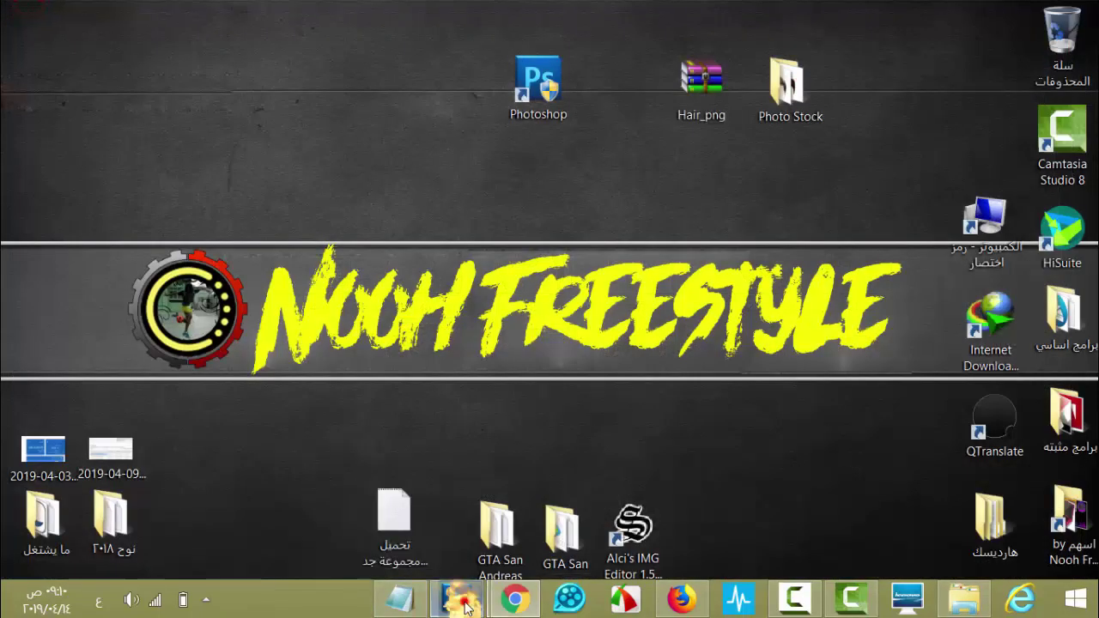
# - Switch to Photoshop and open image 27.jpg from the Photo Stock folder on the desktop
pyautogui.click(457, 599)
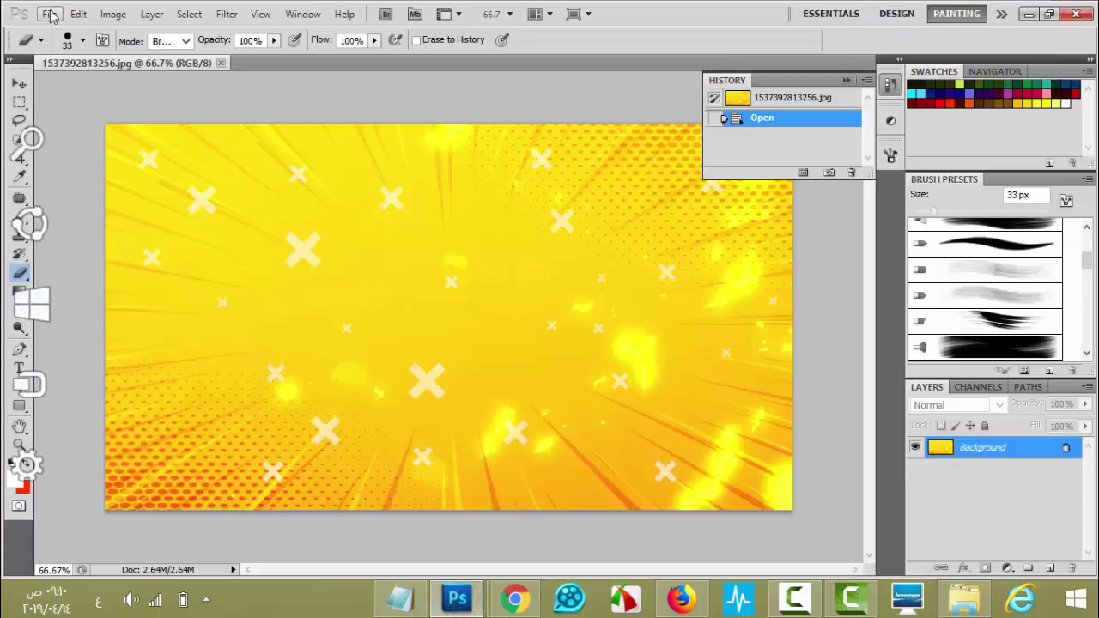
pyautogui.click(49, 14)
pyautogui.click(99, 29)
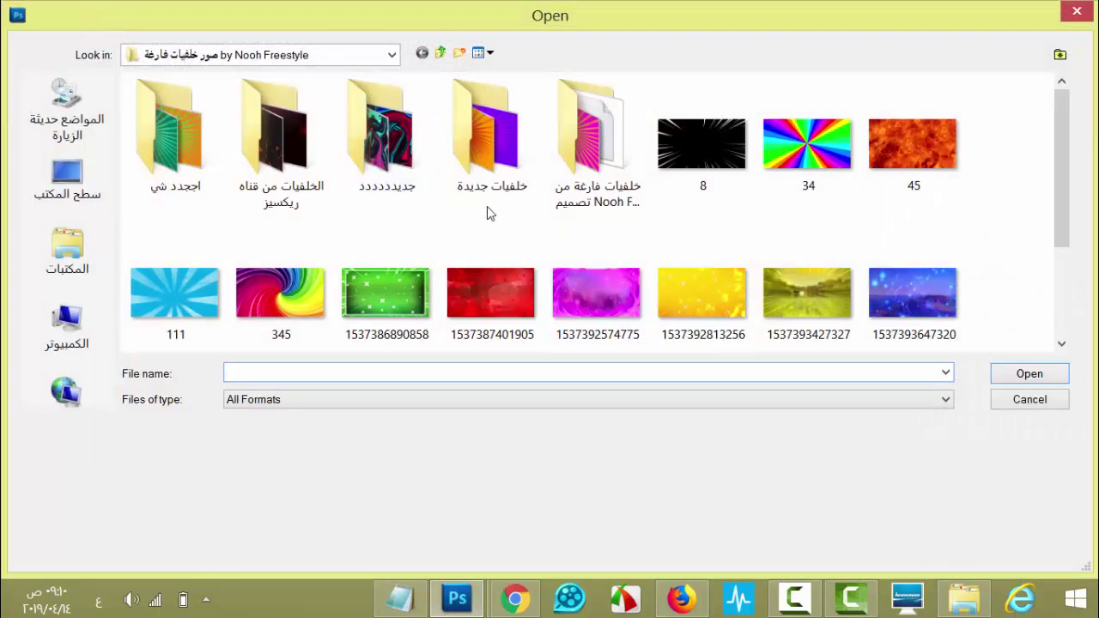
pyautogui.click(67, 182)
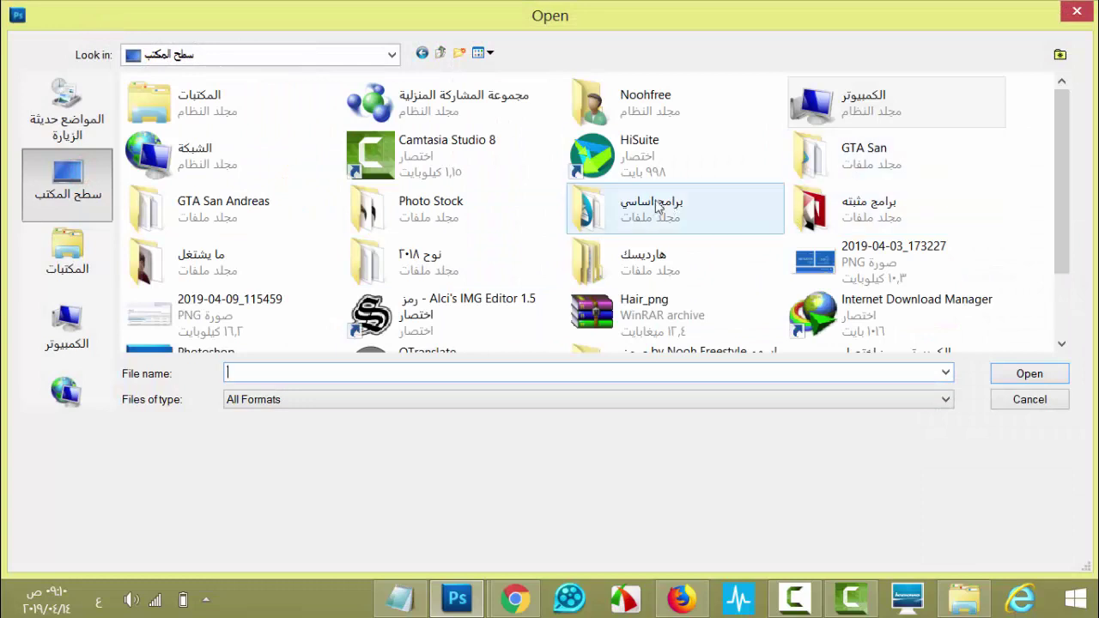
pyautogui.doubleClick(404, 215)
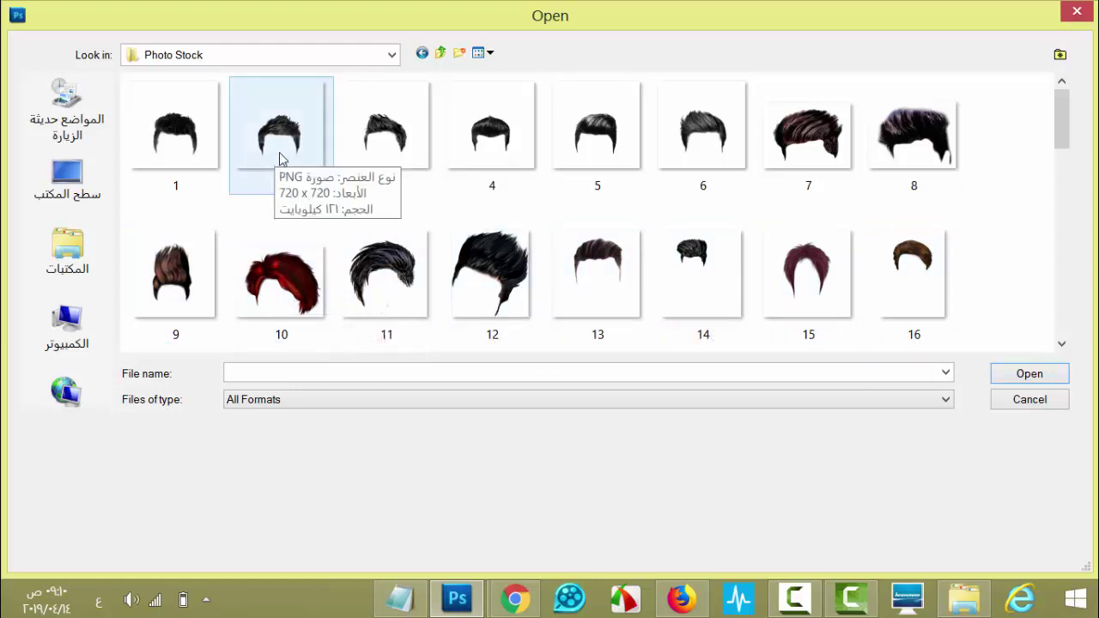
pyautogui.press('alt')
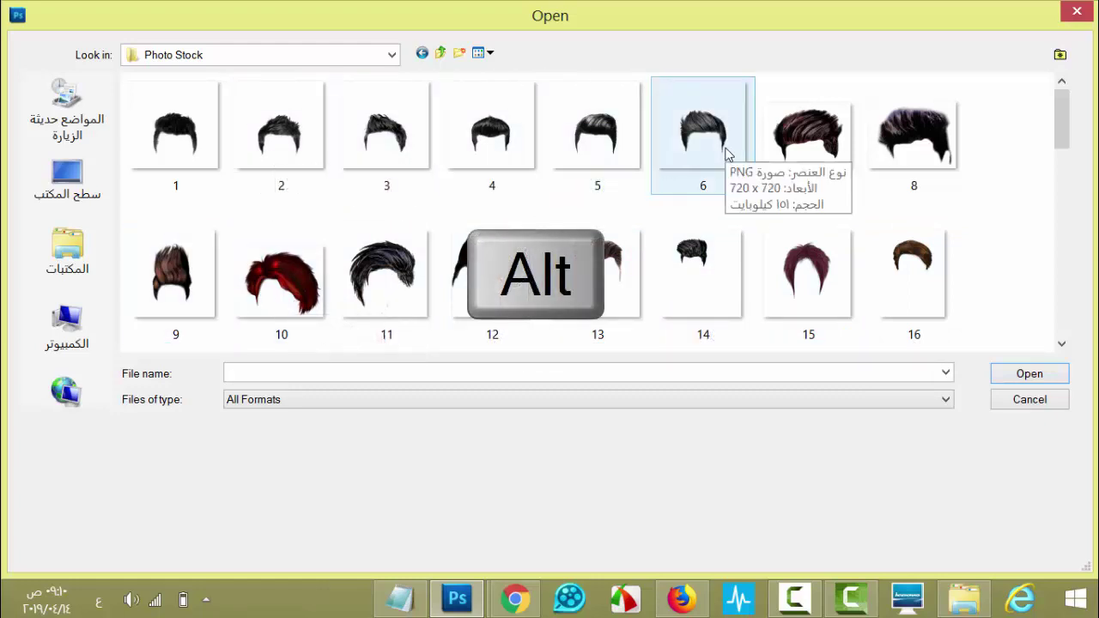
pyautogui.scroll(-1, 726, 155)
pyautogui.scroll(1, 725, 155)
pyautogui.scroll(-2, 601, 172)
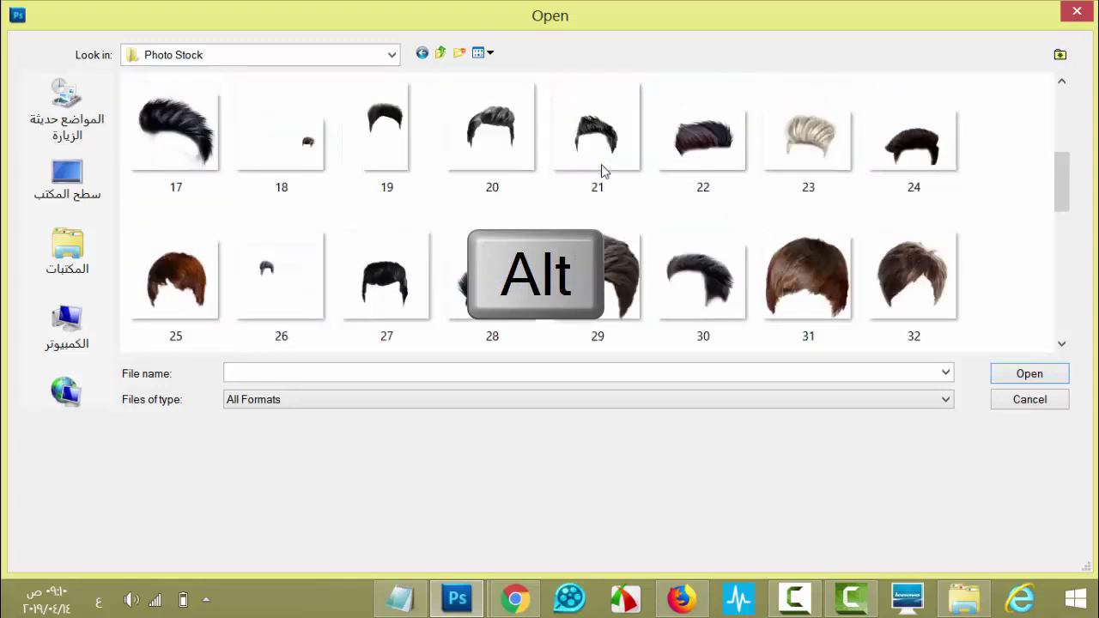
pyautogui.doubleClick(397, 296)
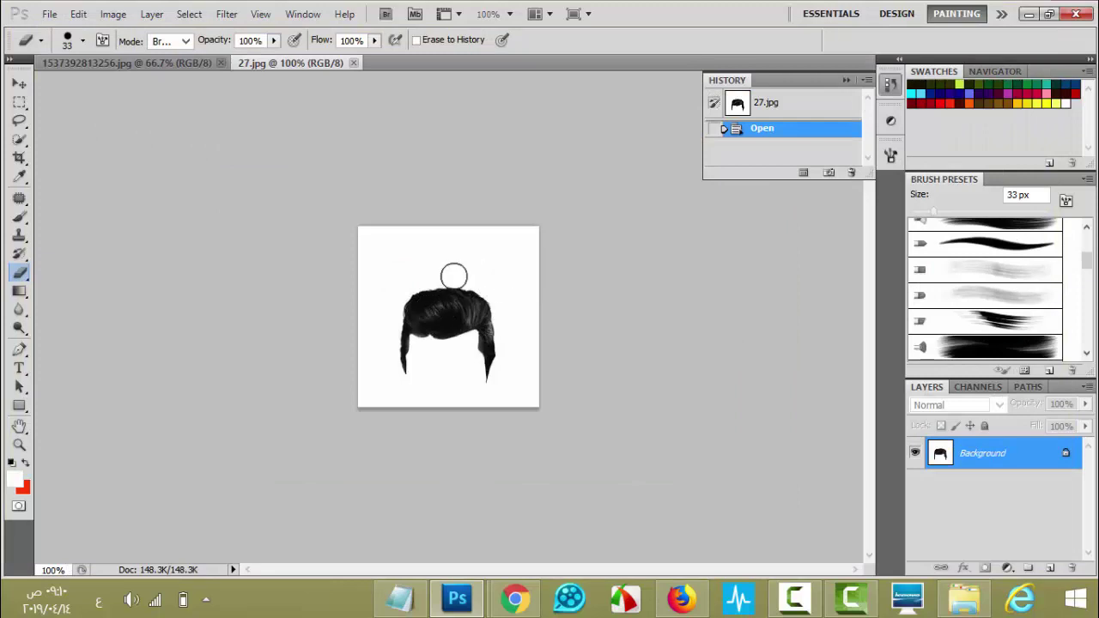
# - Erase the white background around the hair in 27.jpg with the Magic Eraser Tool
pyautogui.click(21, 278)
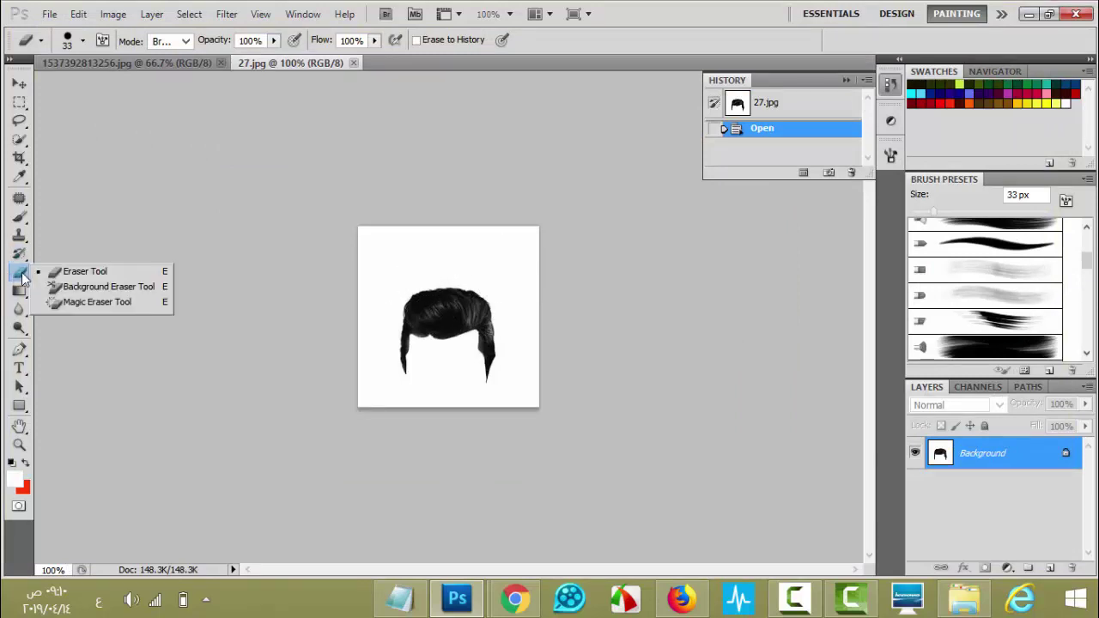
pyautogui.click(73, 306)
pyautogui.click(393, 251)
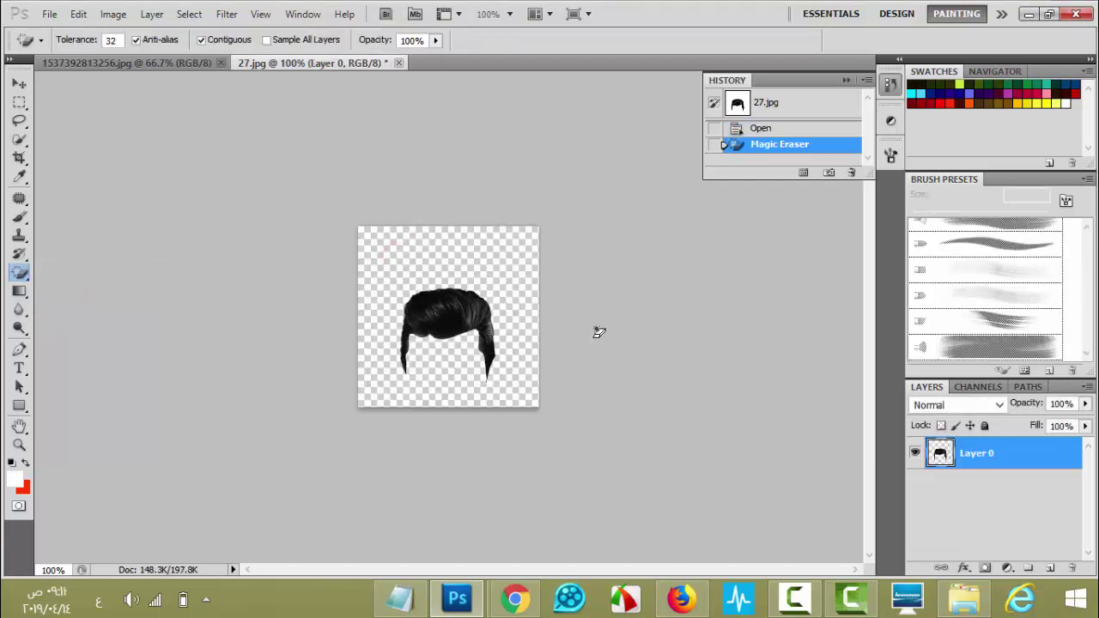
pyautogui.click(49, 15)
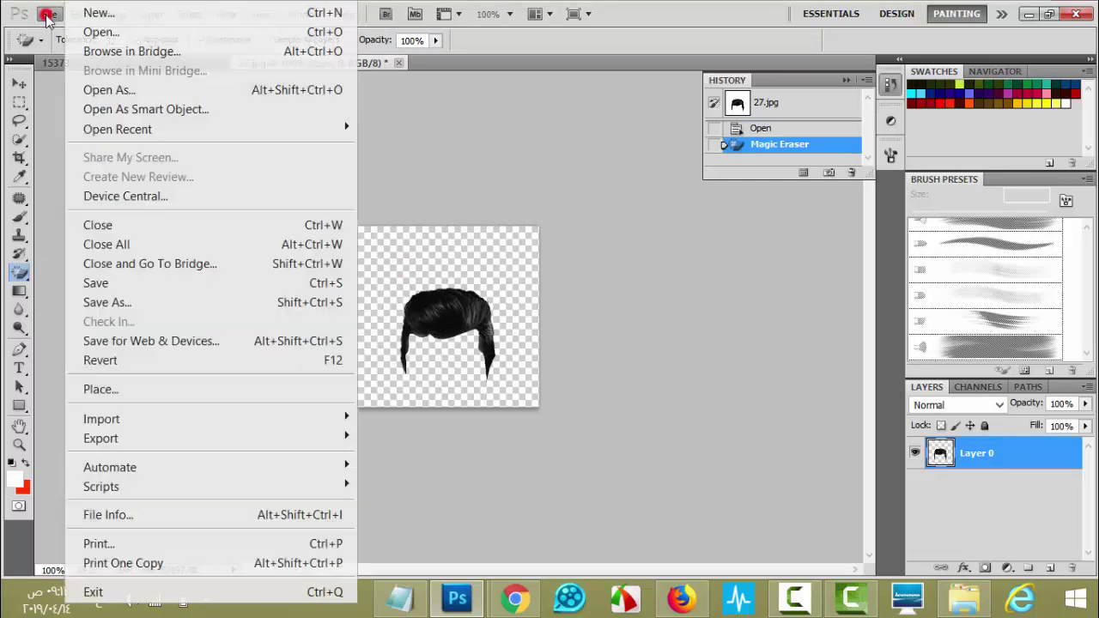
pyautogui.click(150, 302)
pyautogui.click(60, 176)
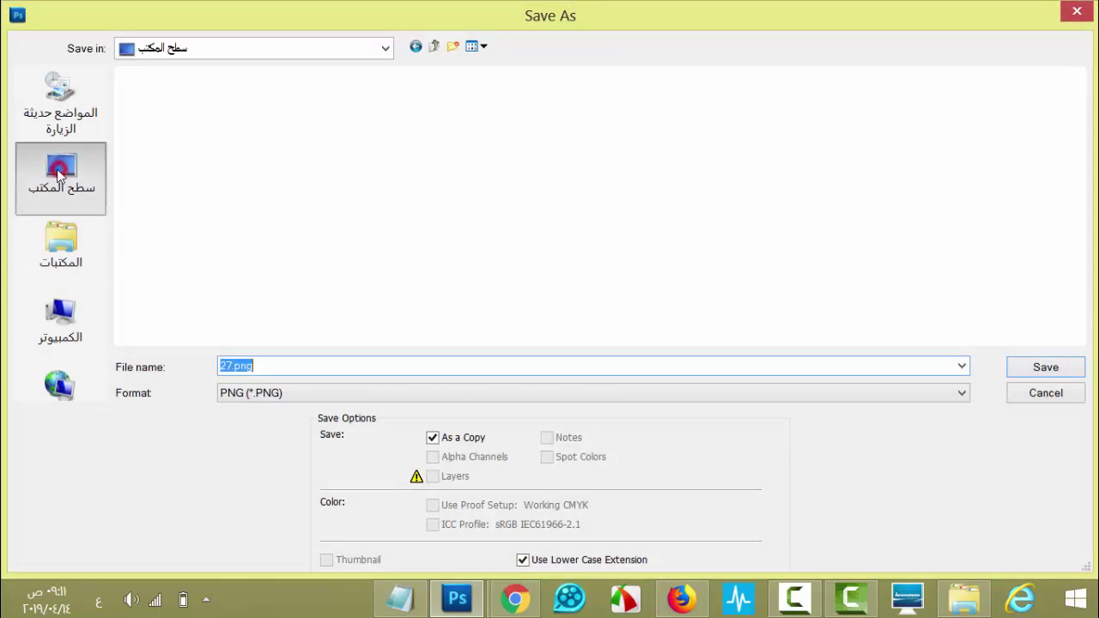
pyautogui.click(266, 393)
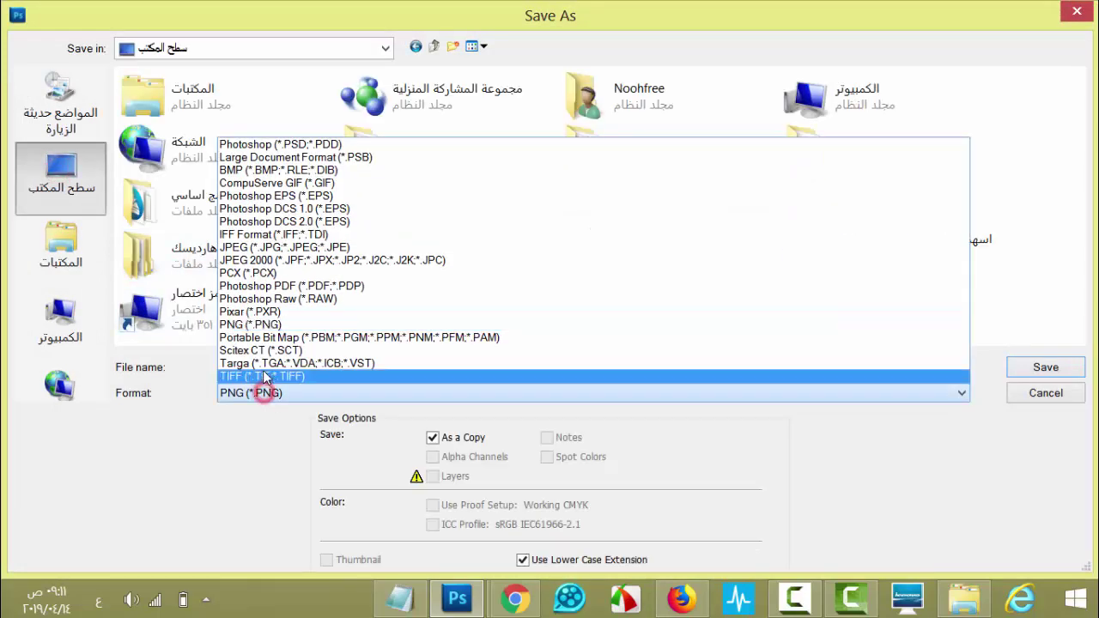
pyautogui.click(266, 322)
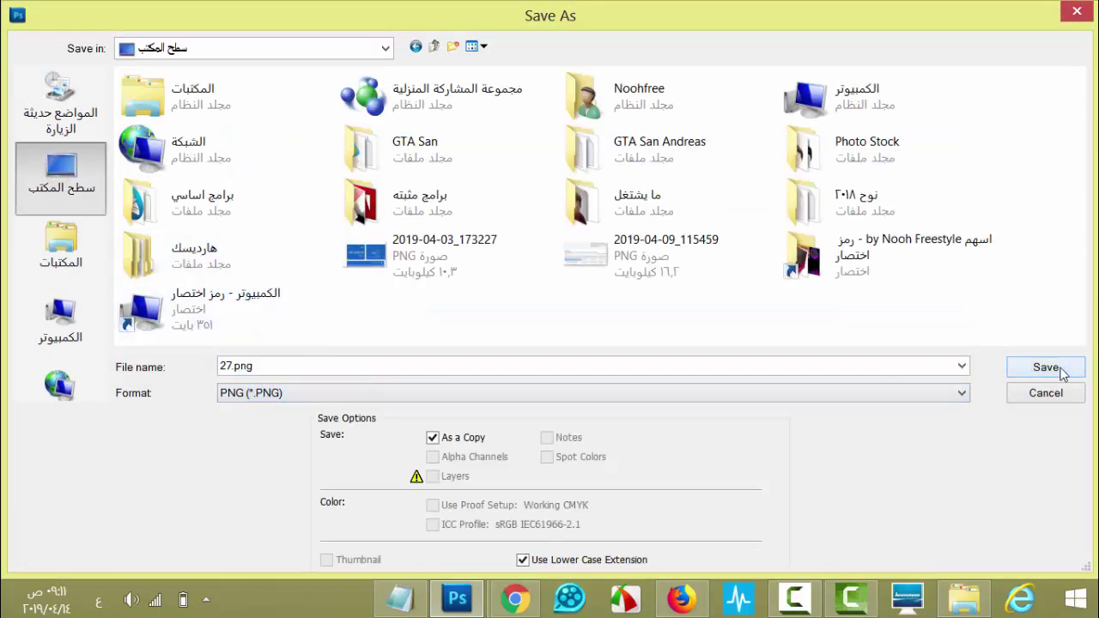
pyautogui.click(1077, 11)
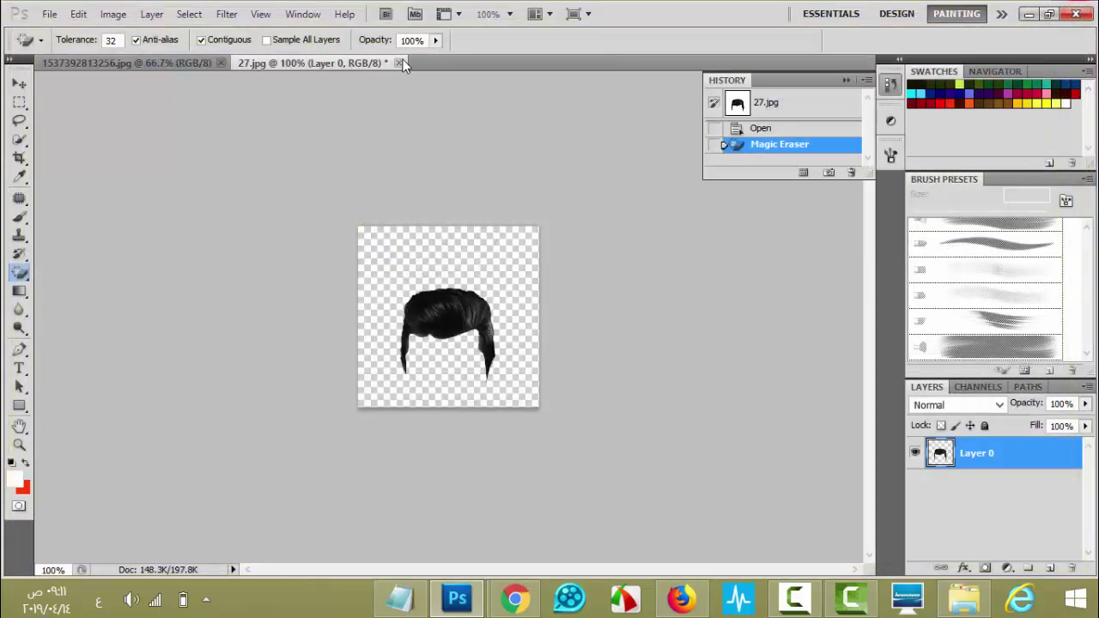
# - Close 27.jpg without saving changes and place person image 16 from the people and facial expressions folder into the yellow background document
pyautogui.click(400, 63)
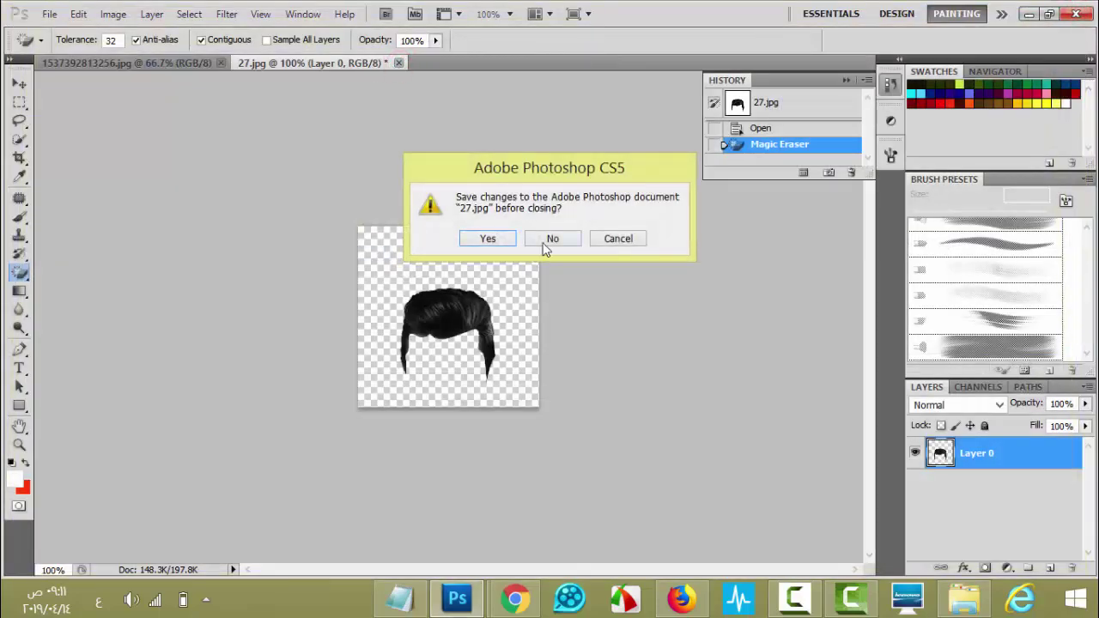
pyautogui.click(549, 243)
pyautogui.click(50, 14)
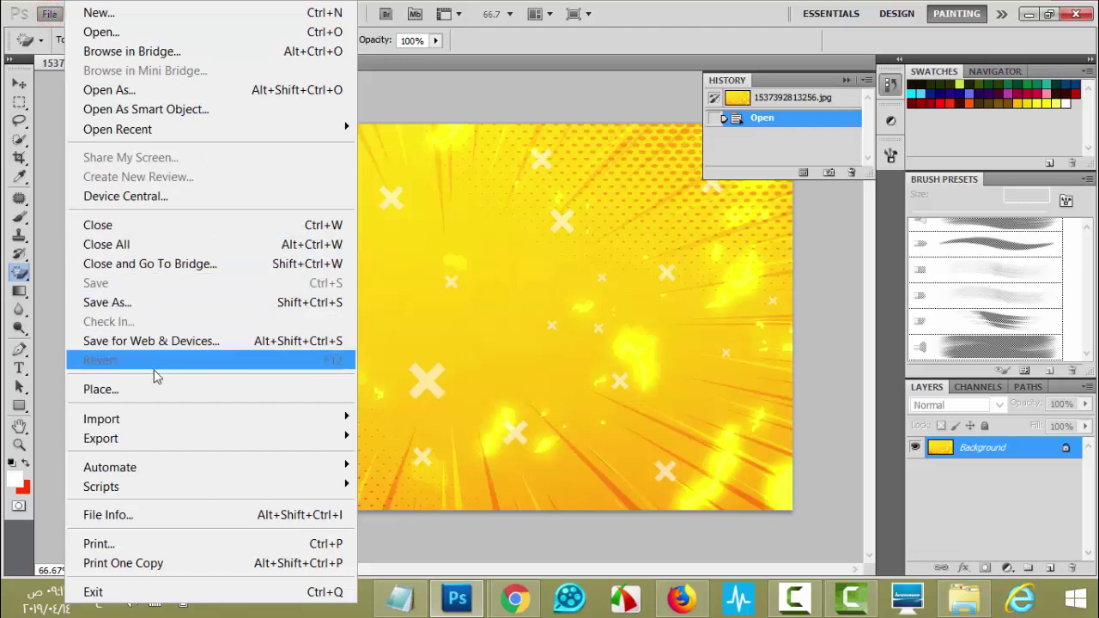
pyautogui.click(127, 388)
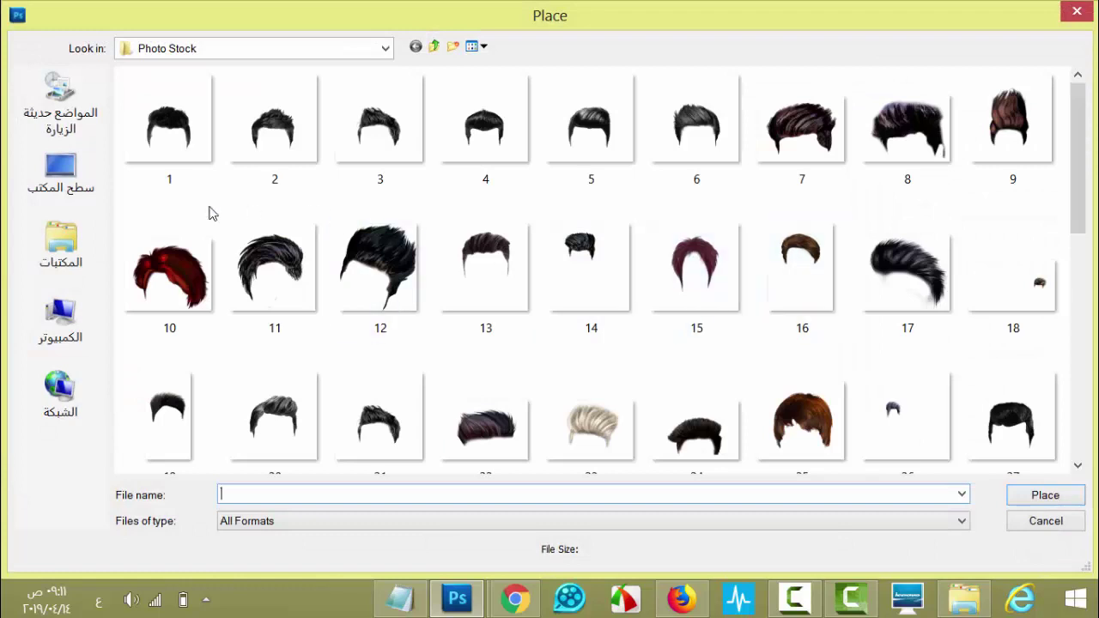
pyautogui.click(81, 189)
pyautogui.doubleClick(658, 358)
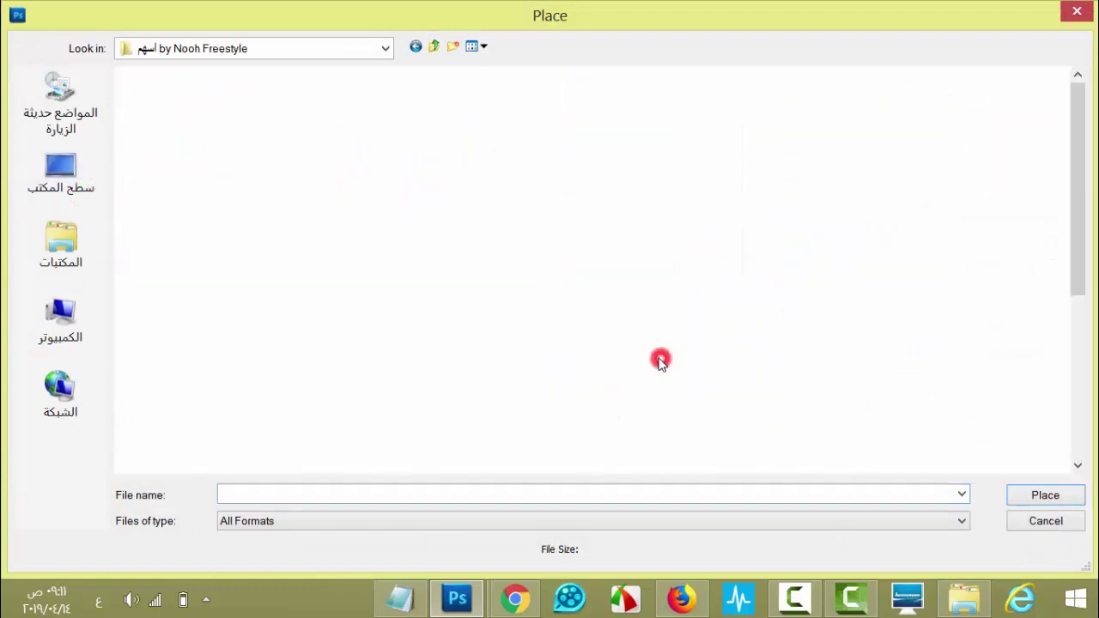
pyautogui.doubleClick(484, 146)
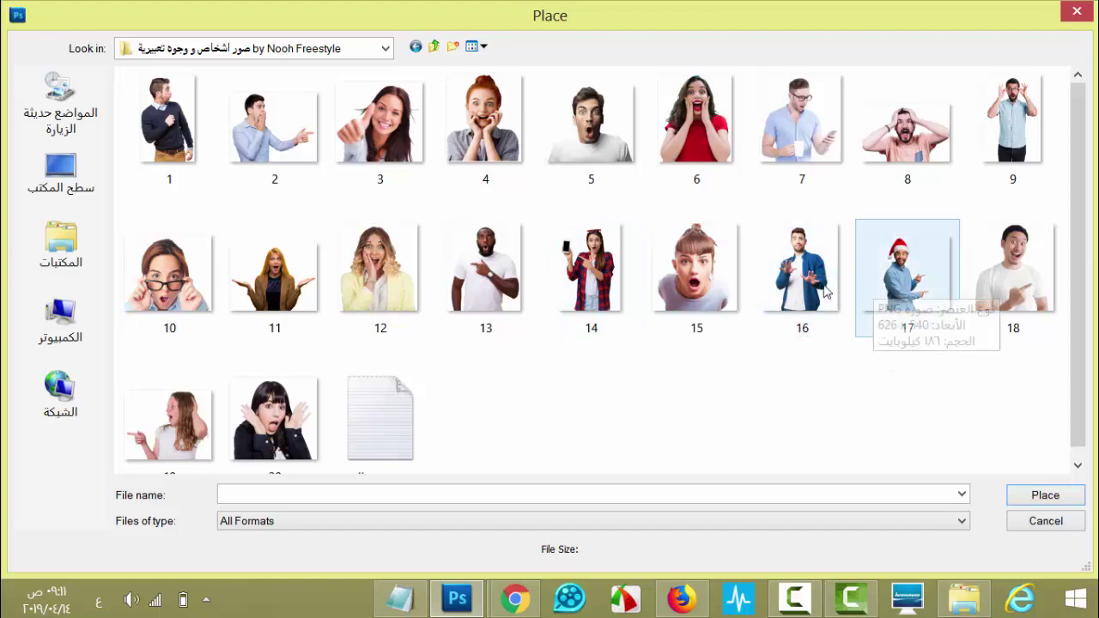
pyautogui.doubleClick(794, 275)
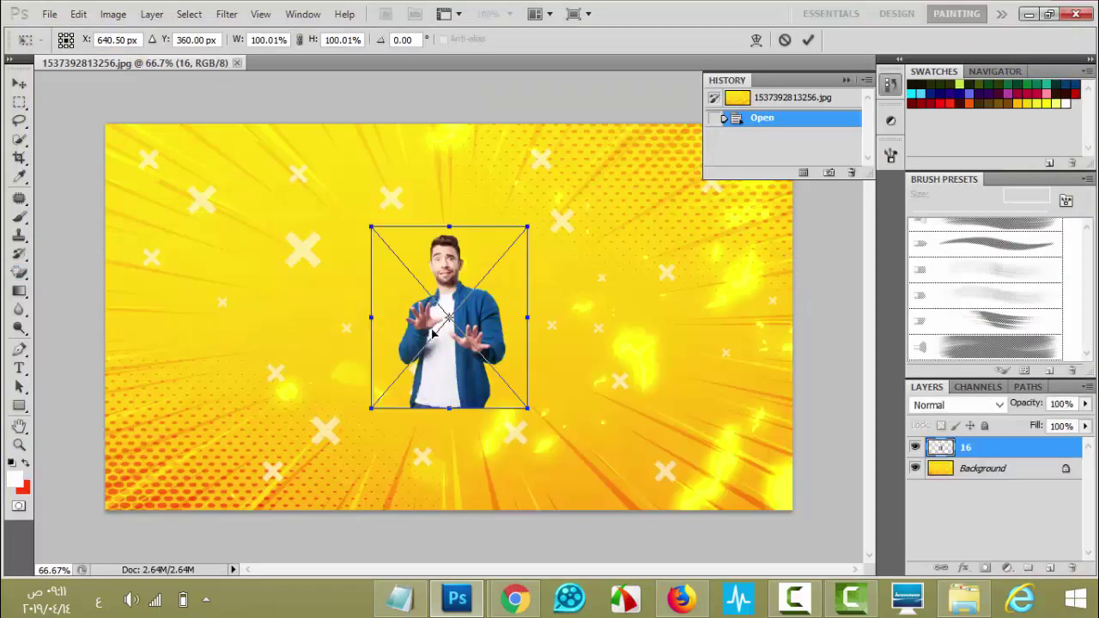
# - Enlarge the placed man to about 342% width and 279% height, centre him along the canvas's lower edge, and commit the placement
pyautogui.moveTo(527, 408); pyautogui.dragTo(722, 563)
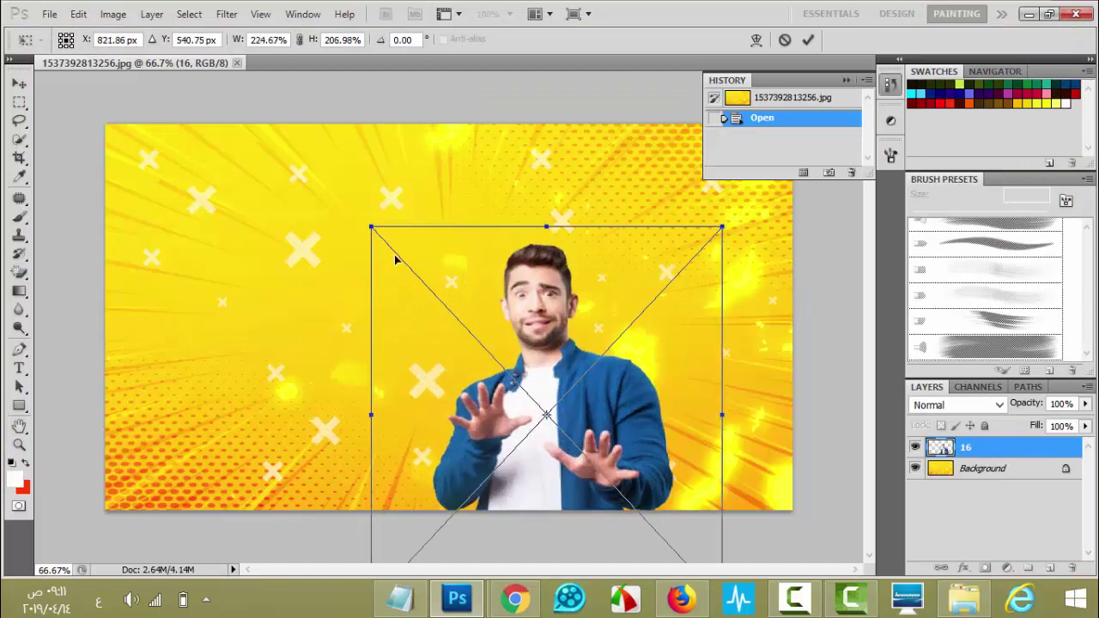
pyautogui.moveTo(362, 219); pyautogui.dragTo(371, 165)
pyautogui.moveTo(720, 181); pyautogui.dragTo(777, 180)
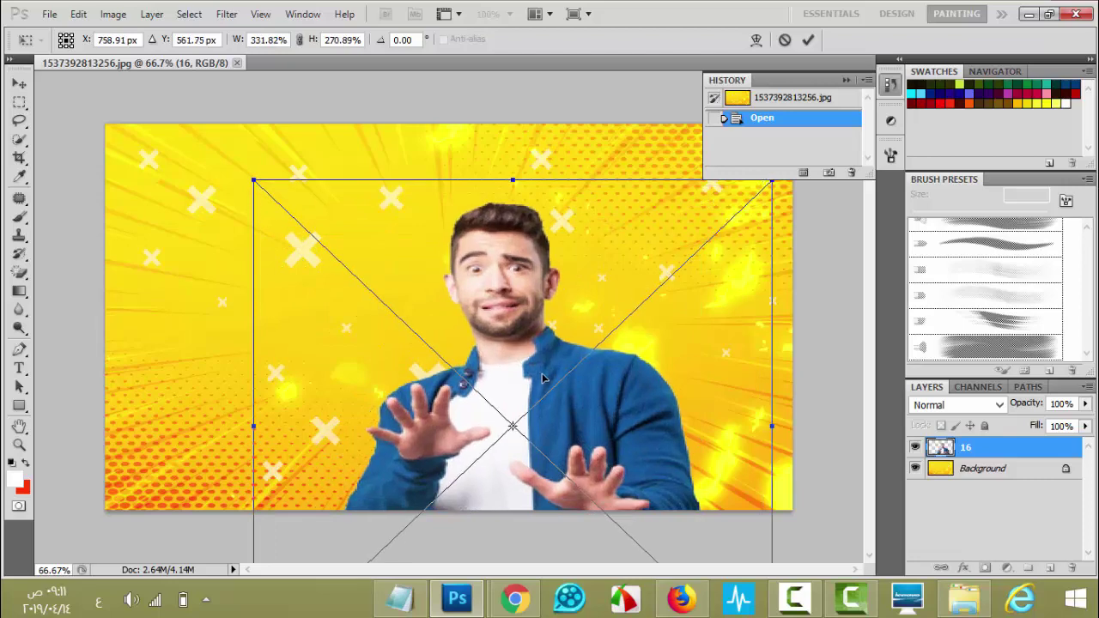
pyautogui.moveTo(523, 385); pyautogui.dragTo(456, 408)
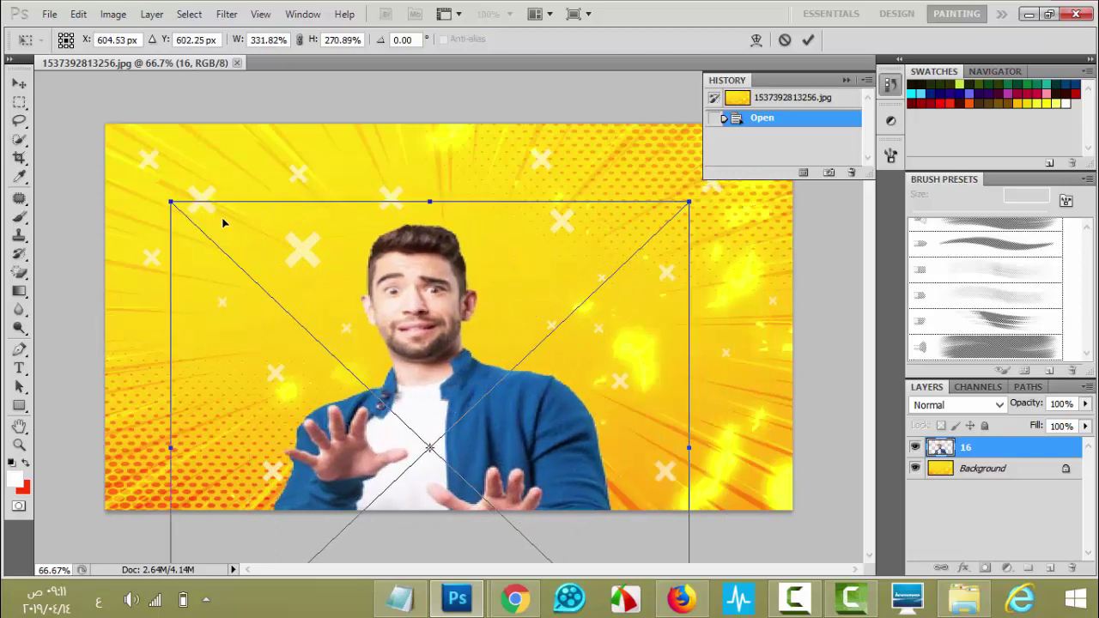
pyautogui.moveTo(163, 198); pyautogui.dragTo(156, 192)
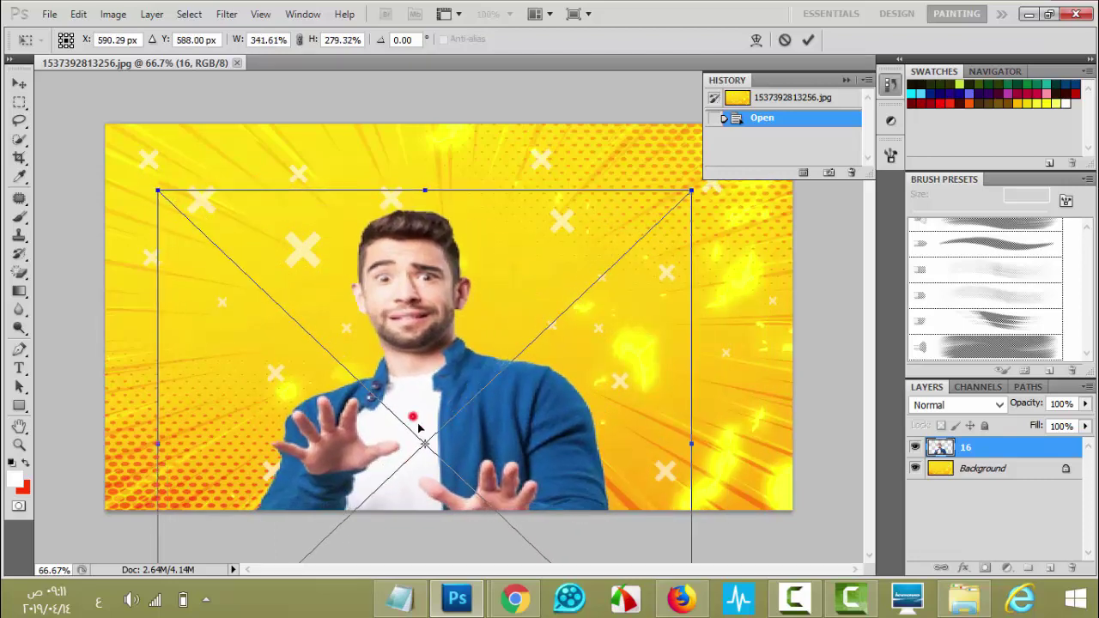
pyautogui.moveTo(413, 433); pyautogui.dragTo(437, 475)
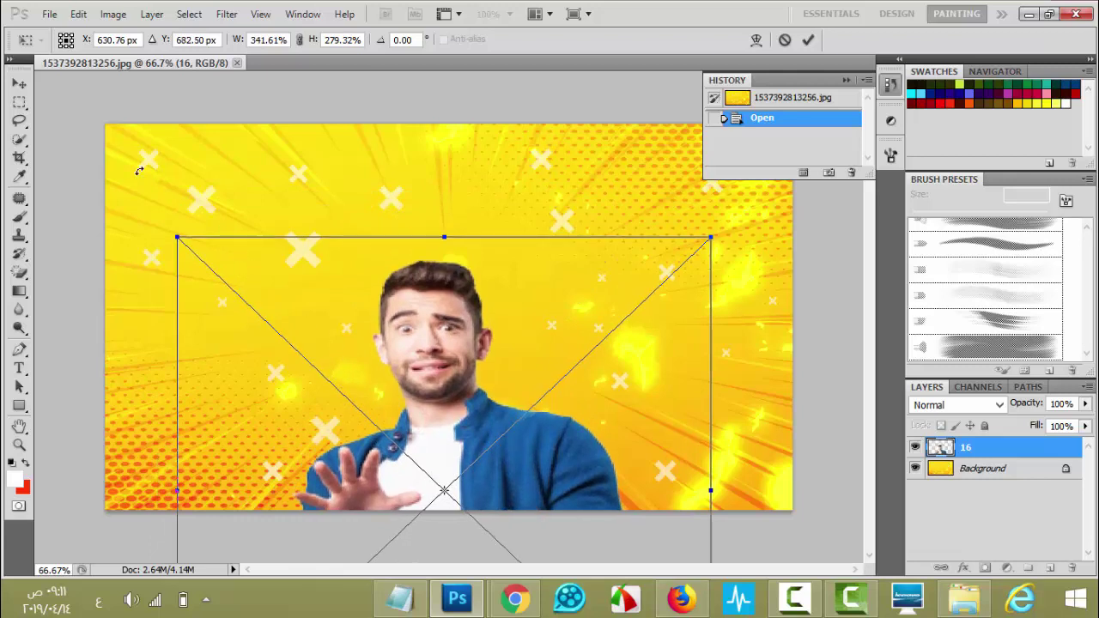
pyautogui.click(809, 41)
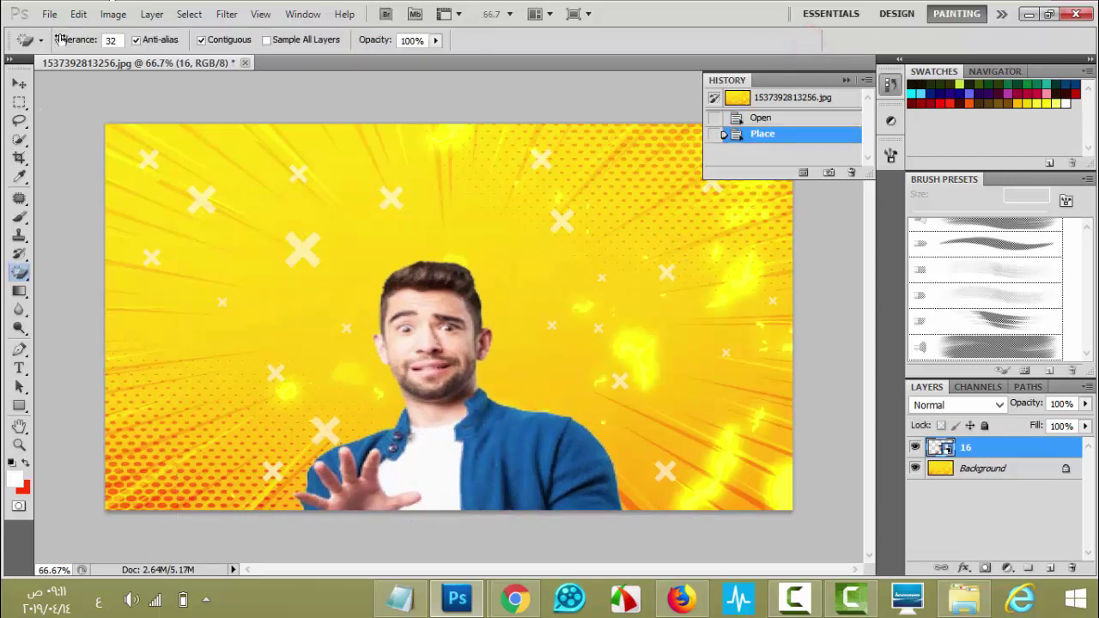
# - Place hairstyle image 31 from the desktop's Photo Stock folder into the composition
pyautogui.click(53, 15)
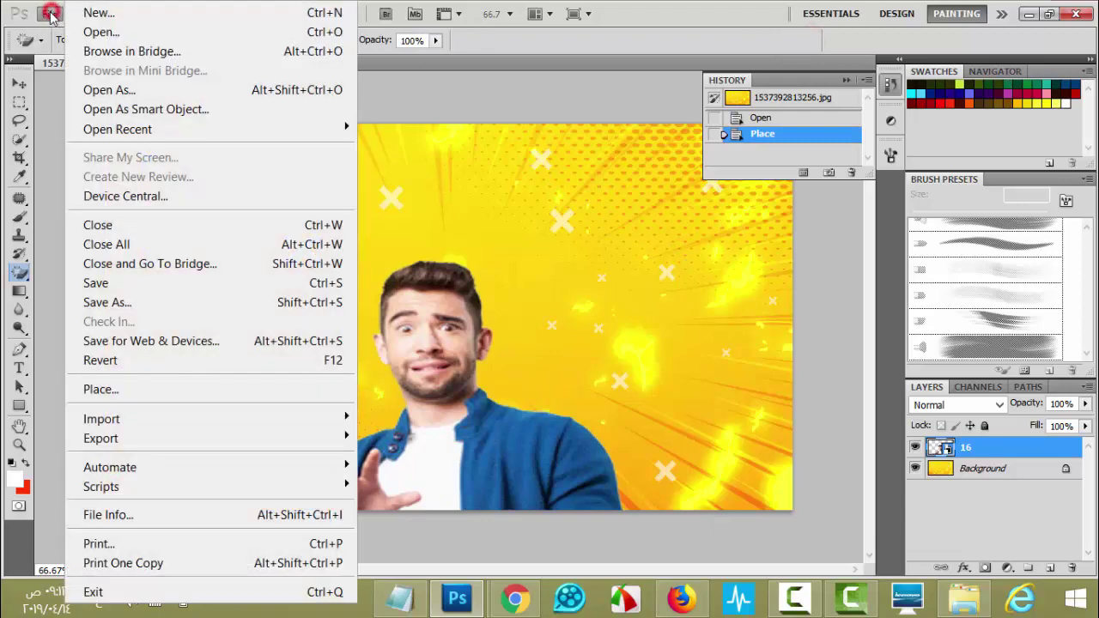
pyautogui.click(119, 391)
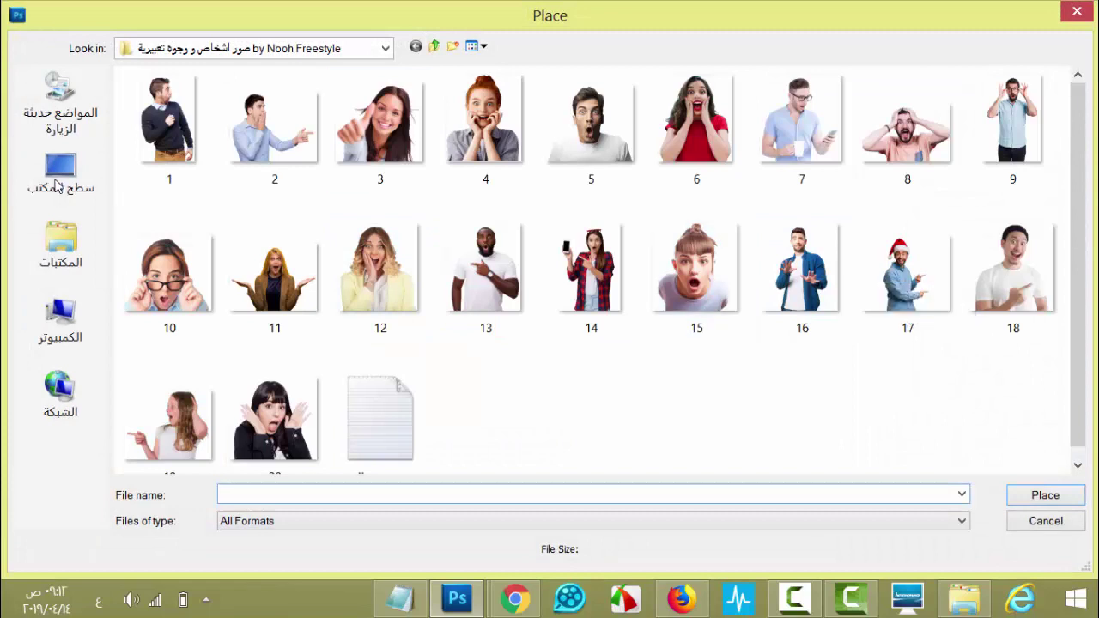
pyautogui.click(56, 184)
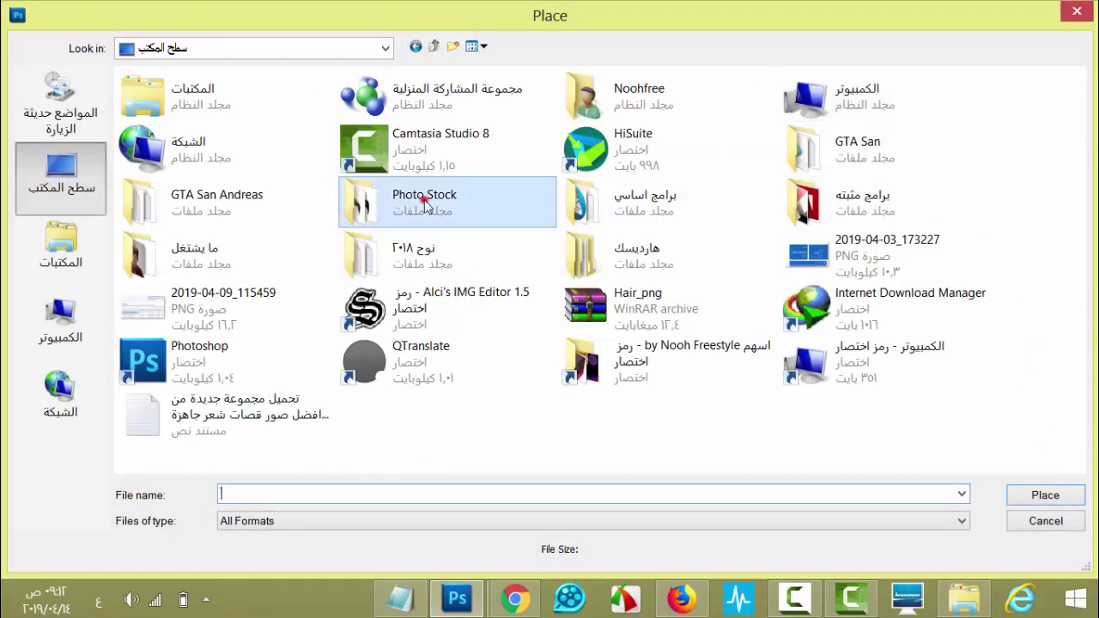
pyautogui.doubleClick(424, 204)
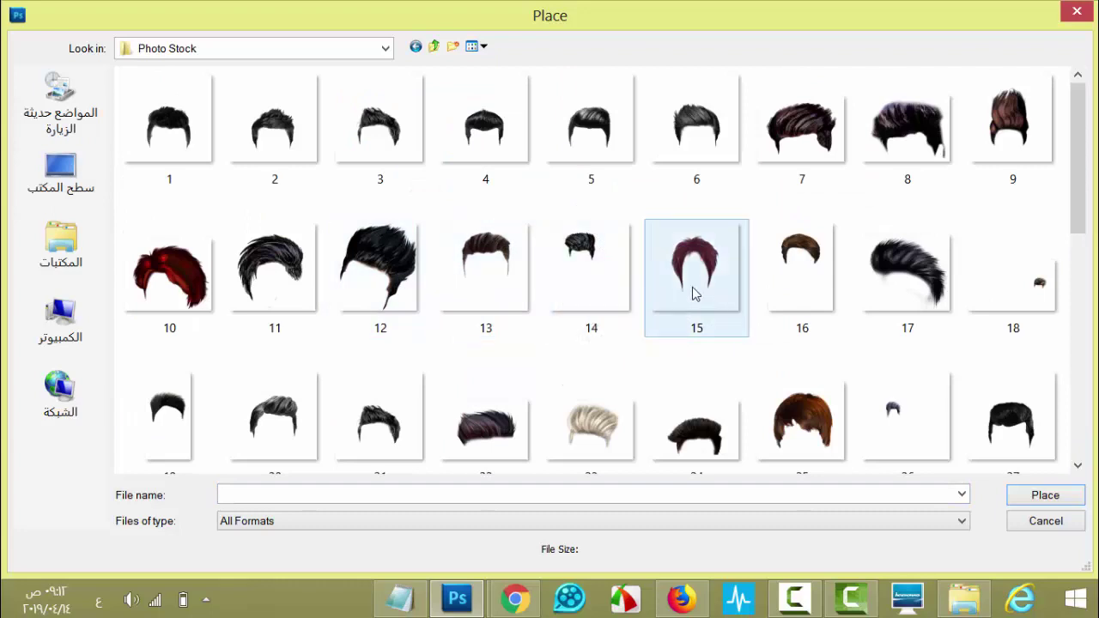
pyautogui.click(507, 273)
pyautogui.scroll(-2, 549, 268)
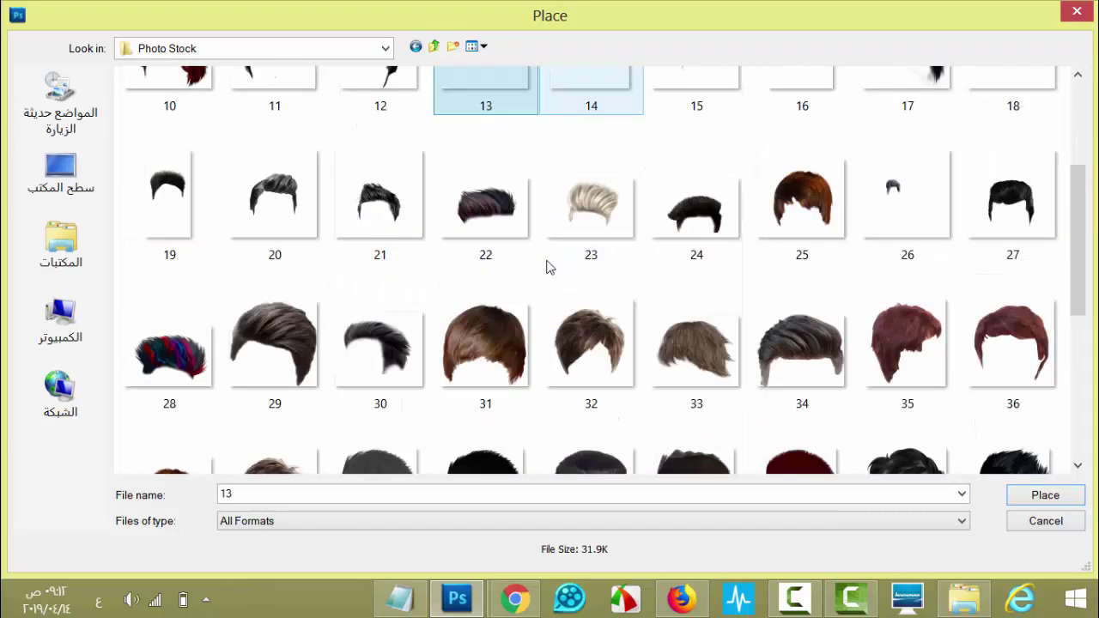
pyautogui.scroll(-2, 550, 265)
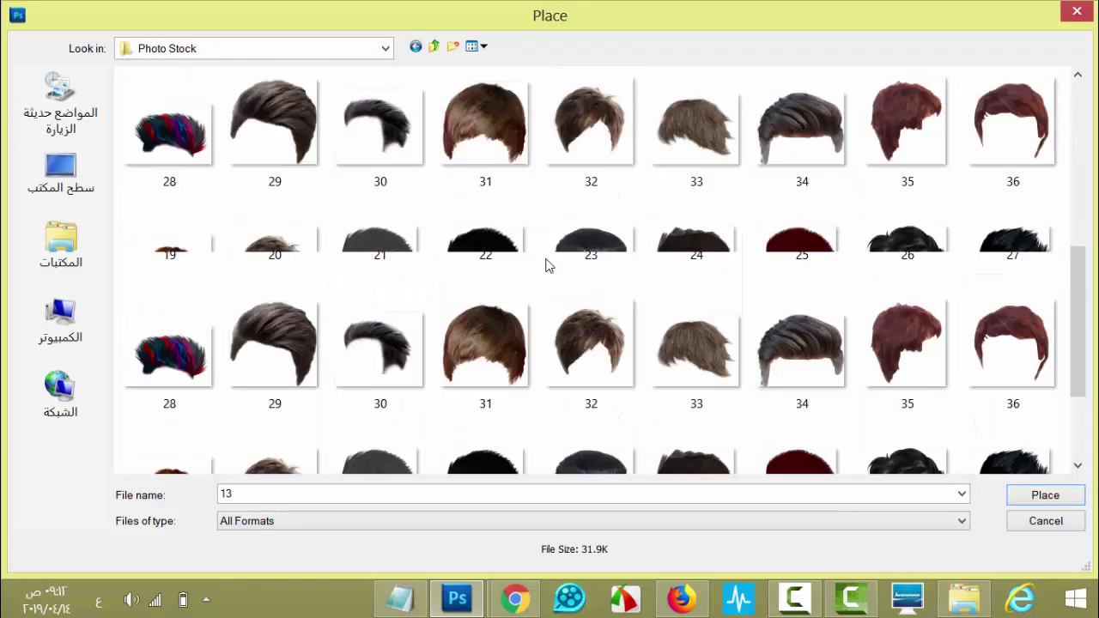
pyautogui.doubleClick(486, 123)
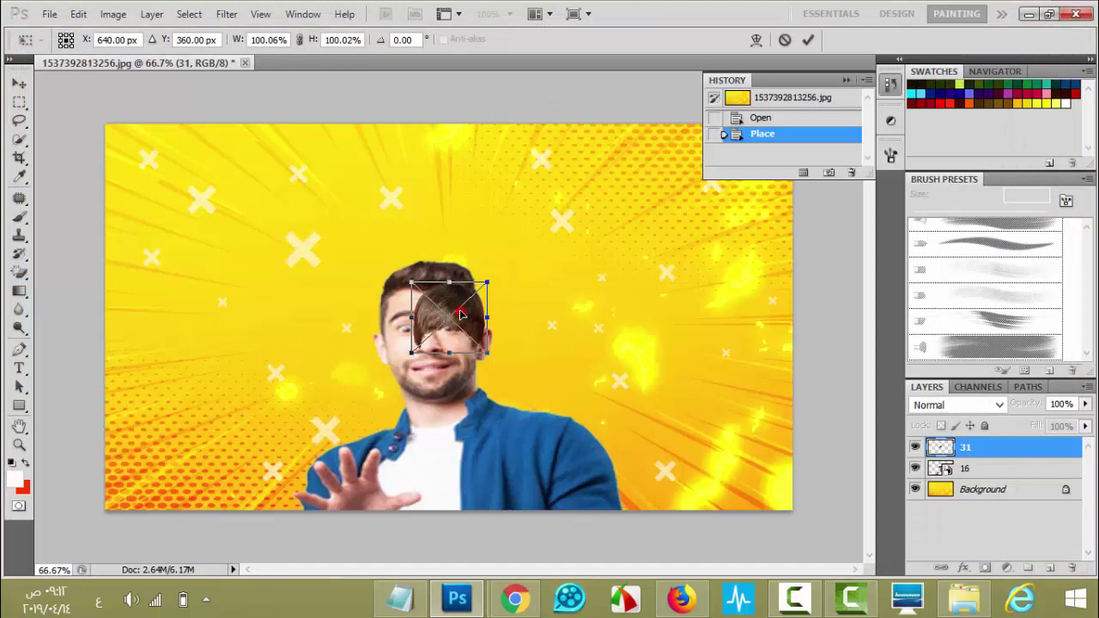
# - Fit the placed hairstyle over the man's hair at about 158% width and 114% height, and commit the placement
pyautogui.moveTo(460, 314); pyautogui.dragTo(438, 339)
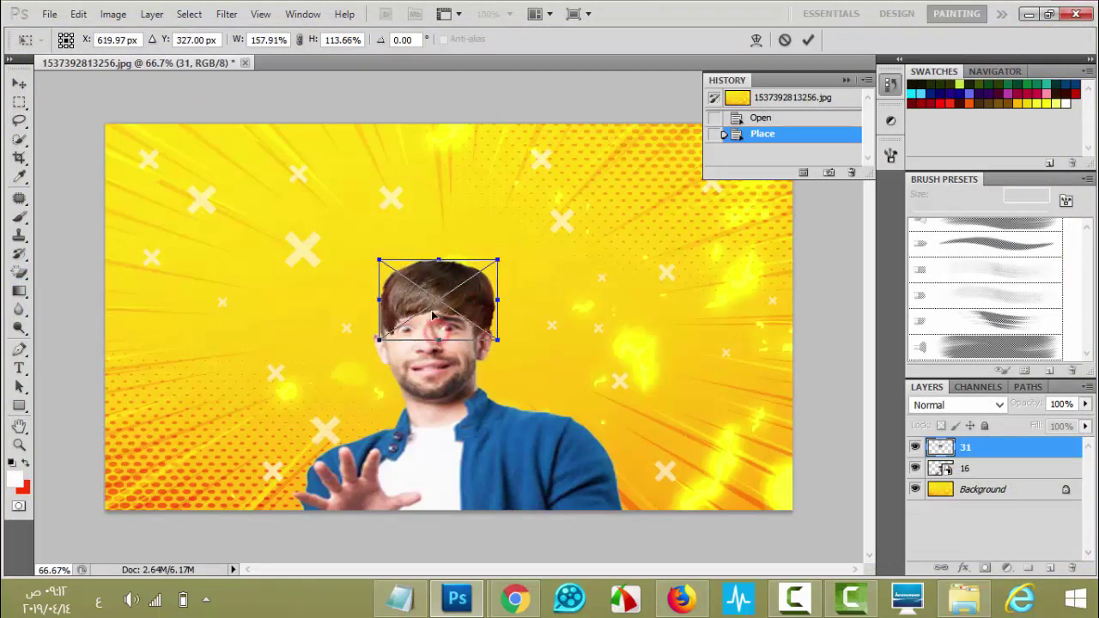
pyautogui.moveTo(421, 295); pyautogui.dragTo(416, 296)
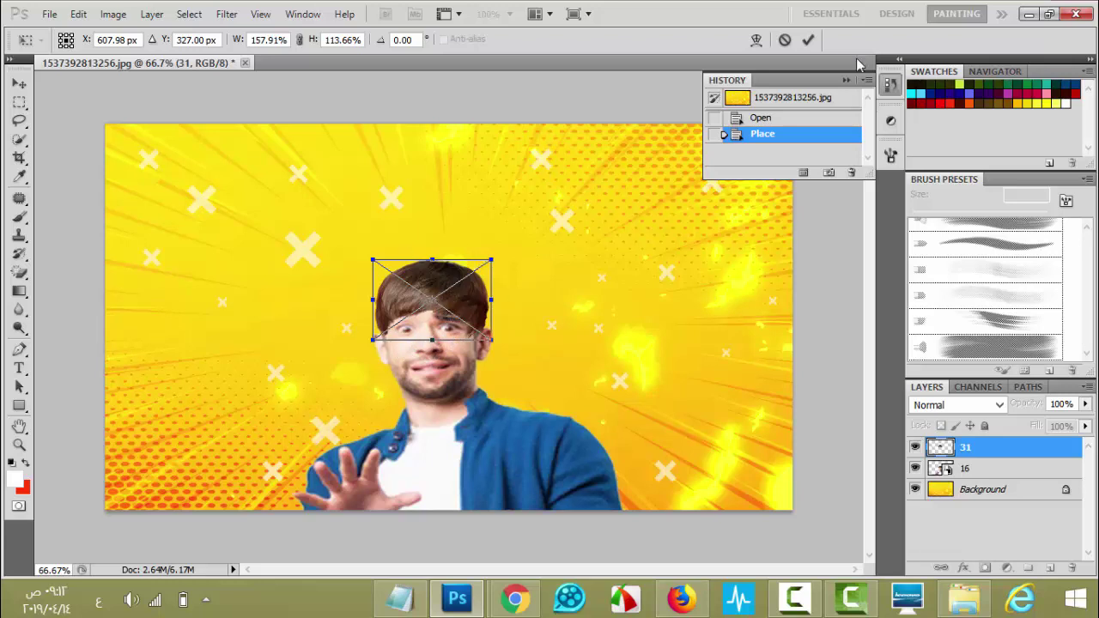
pyautogui.click(810, 41)
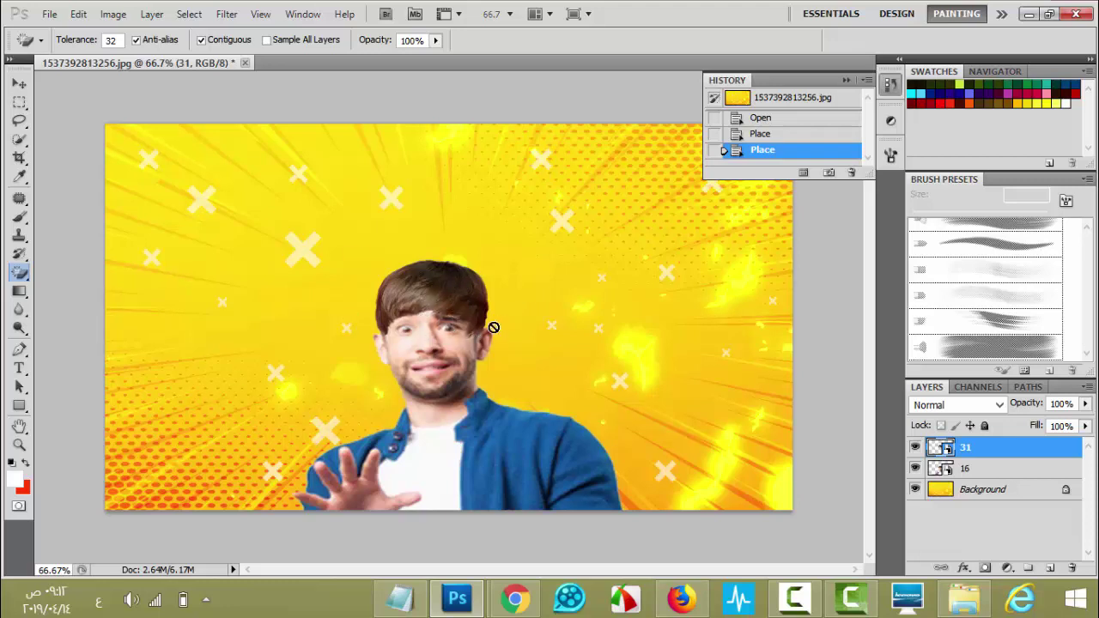
# - Switch to the Eraser Tool and rasterize hairstyle layer 31 so it can be erased
pyautogui.click(19, 273)
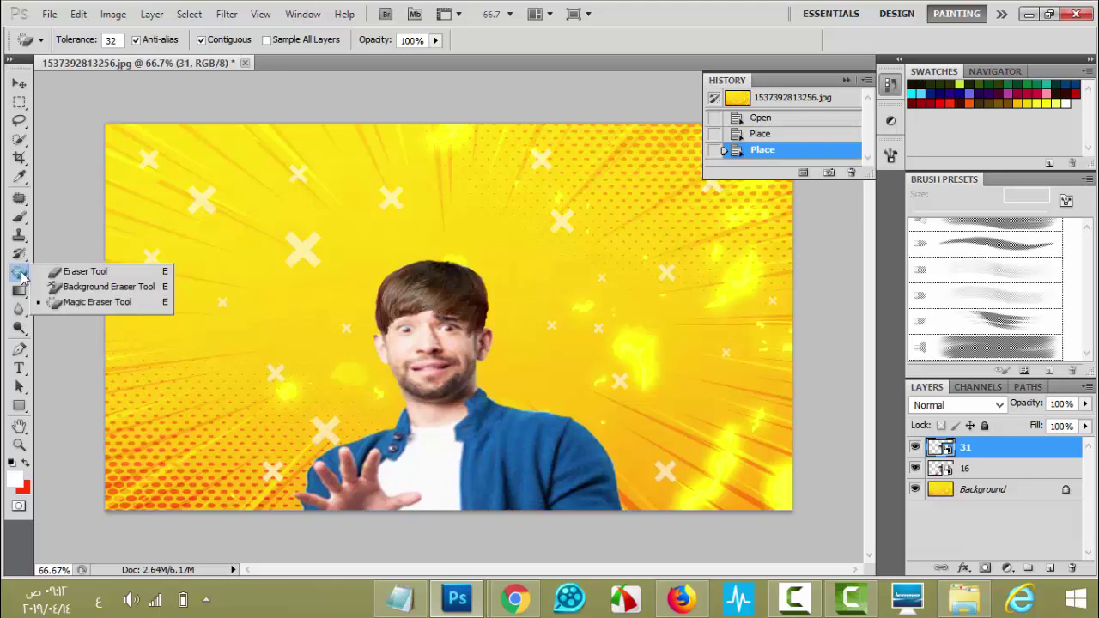
pyautogui.click(47, 273)
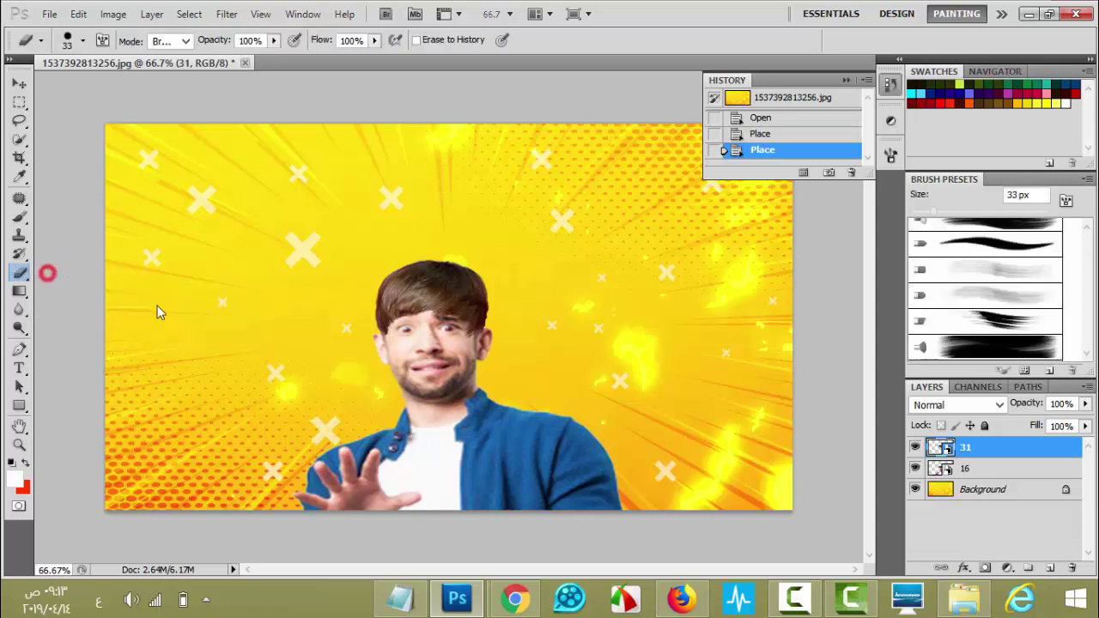
pyautogui.click(488, 342)
pyautogui.click(535, 247)
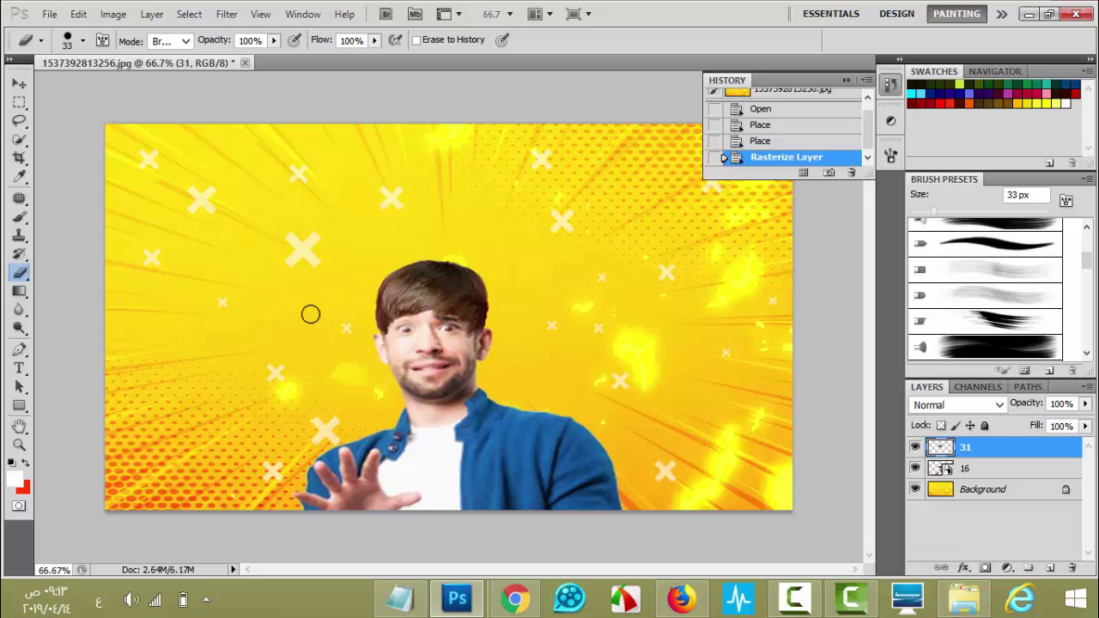
# - Save the composition to the desktop in PNG format as 1537392813256.png
pyautogui.click(49, 15)
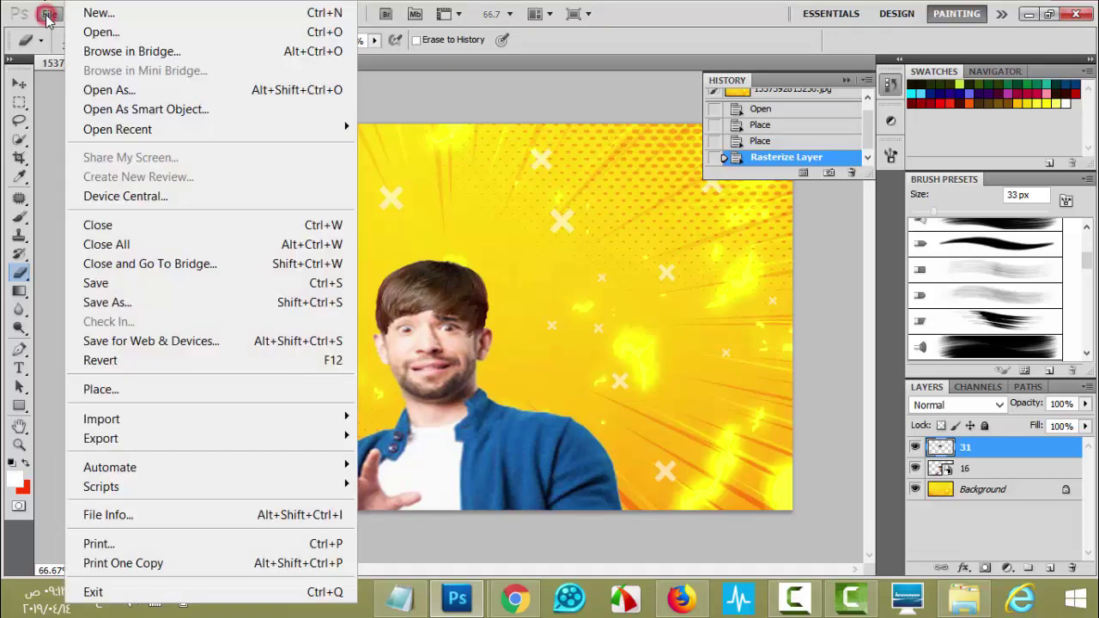
pyautogui.click(138, 302)
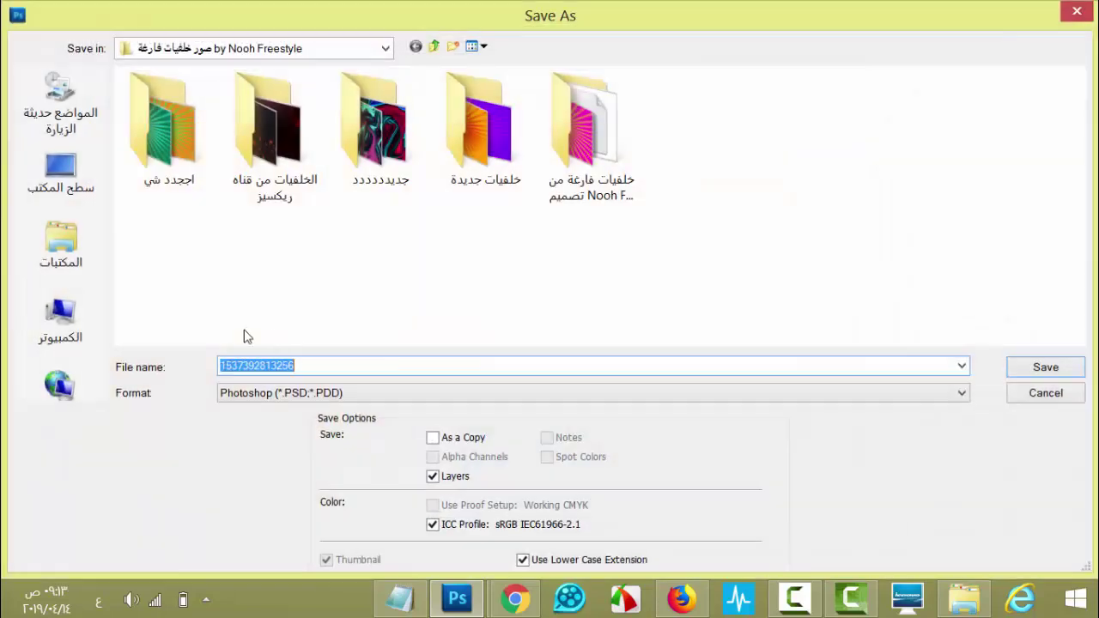
pyautogui.click(256, 397)
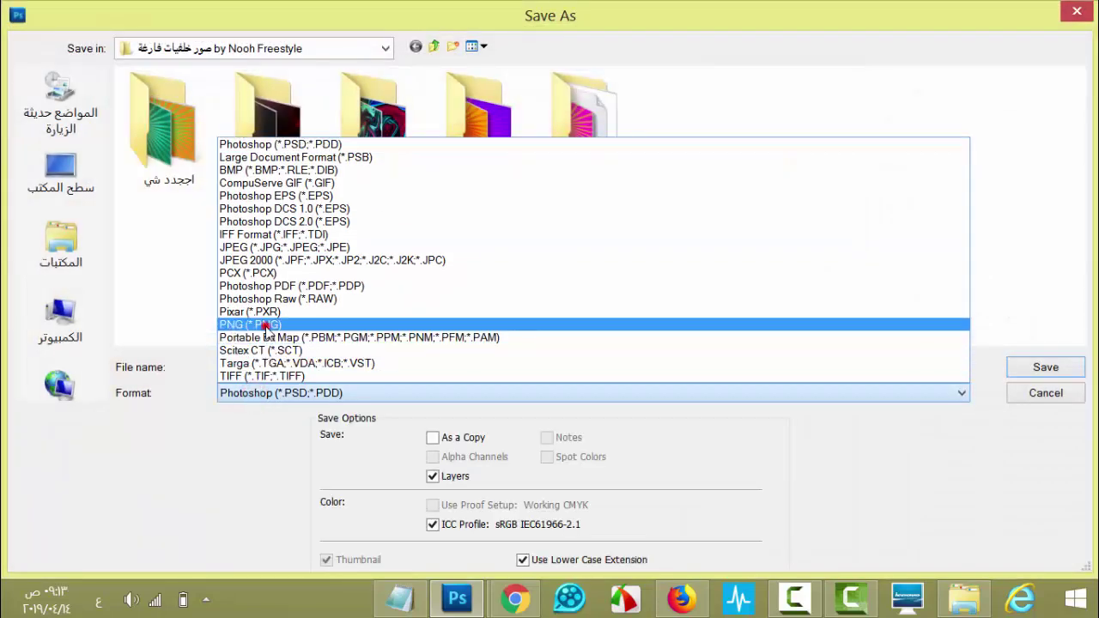
pyautogui.click(265, 323)
pyautogui.click(53, 175)
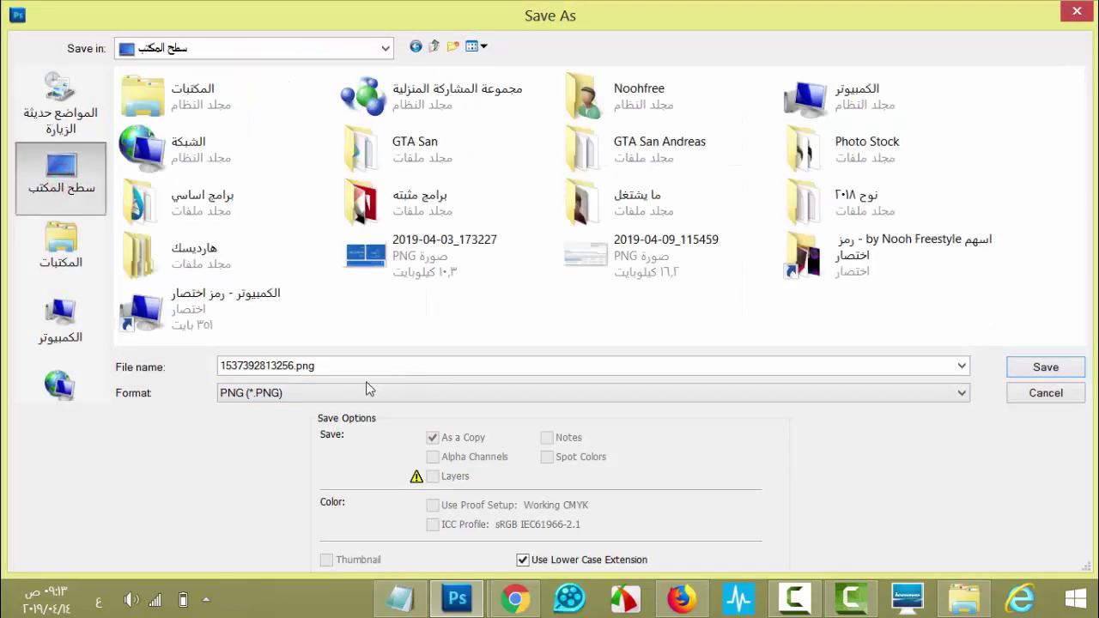
pyautogui.click(1050, 369)
pyautogui.click(590, 206)
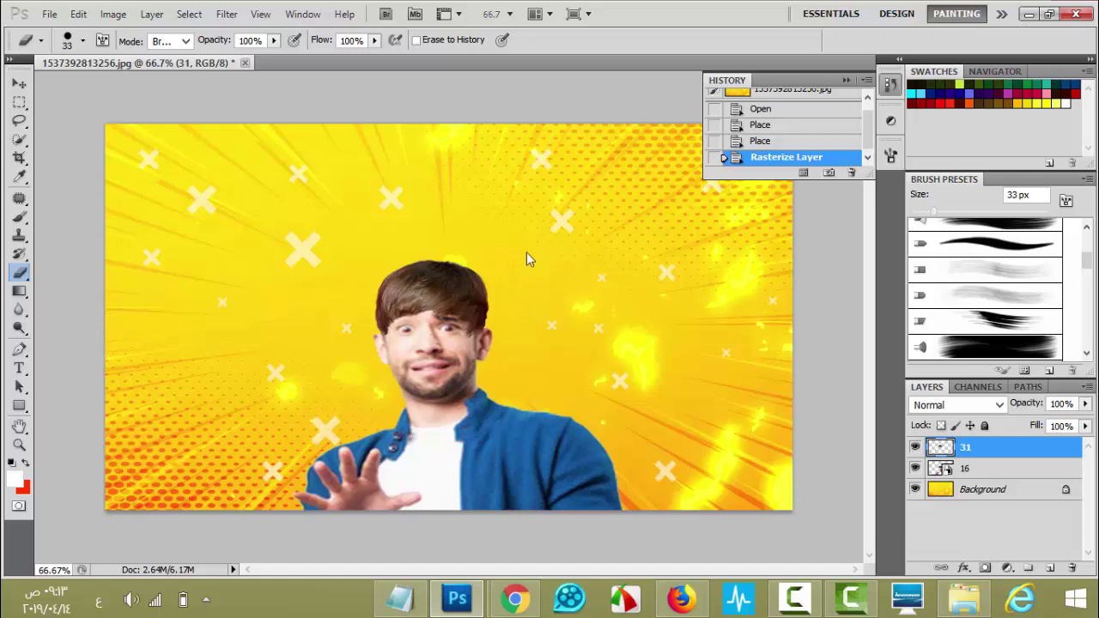
pyautogui.click(1027, 14)
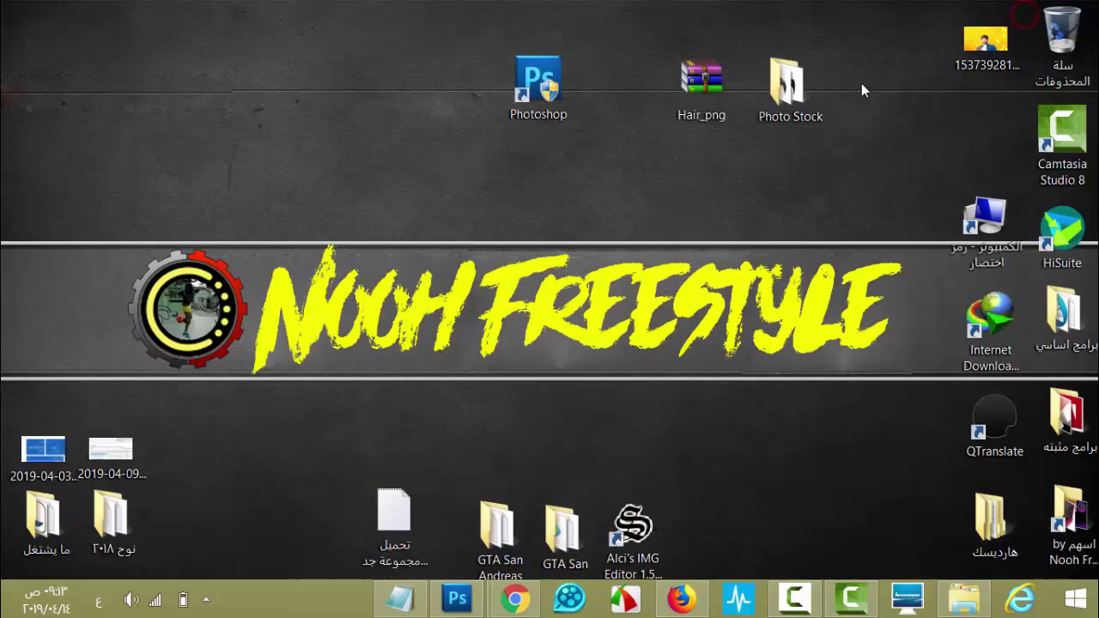
pyautogui.doubleClick(981, 43)
pyautogui.doubleClick(800, 82)
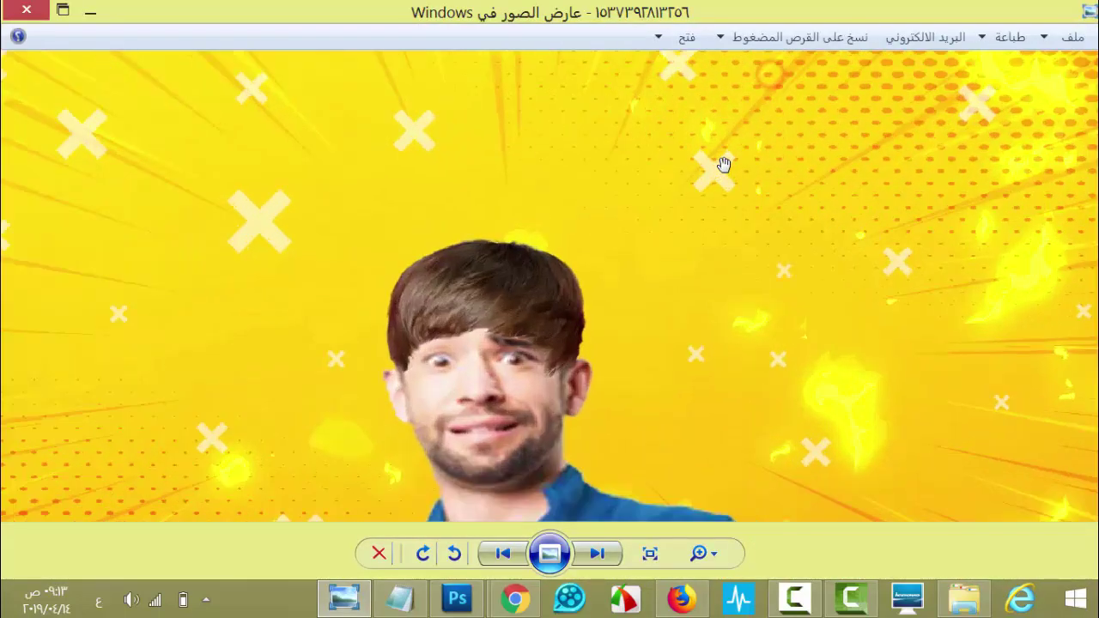
pyautogui.moveTo(673, 349); pyautogui.dragTo(651, 228)
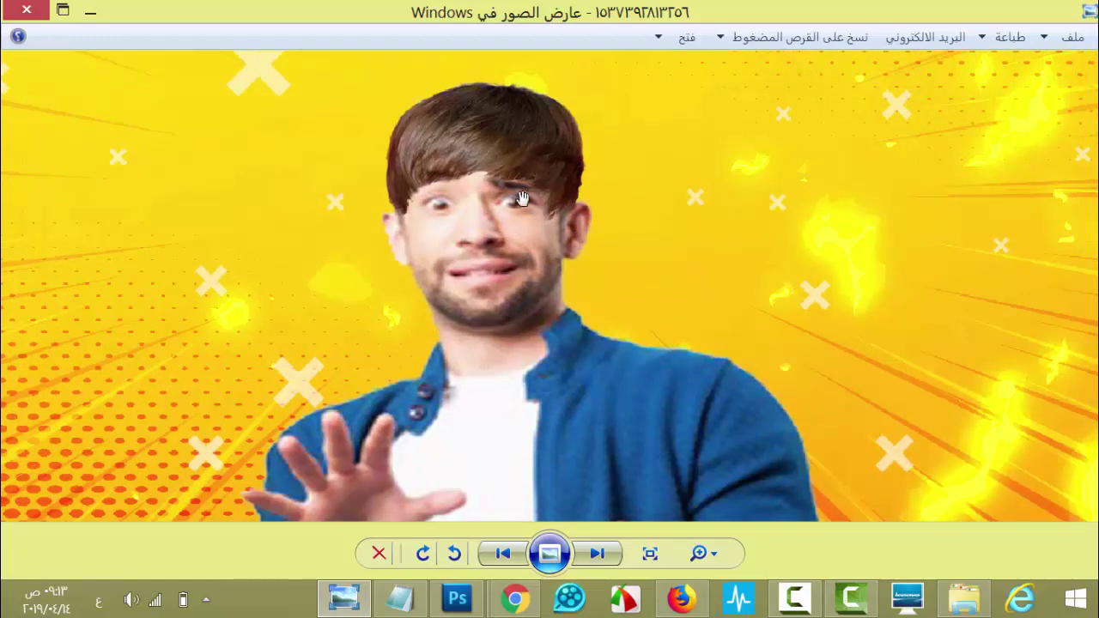
pyautogui.scroll(-3, 522, 199)
pyautogui.click(27, 10)
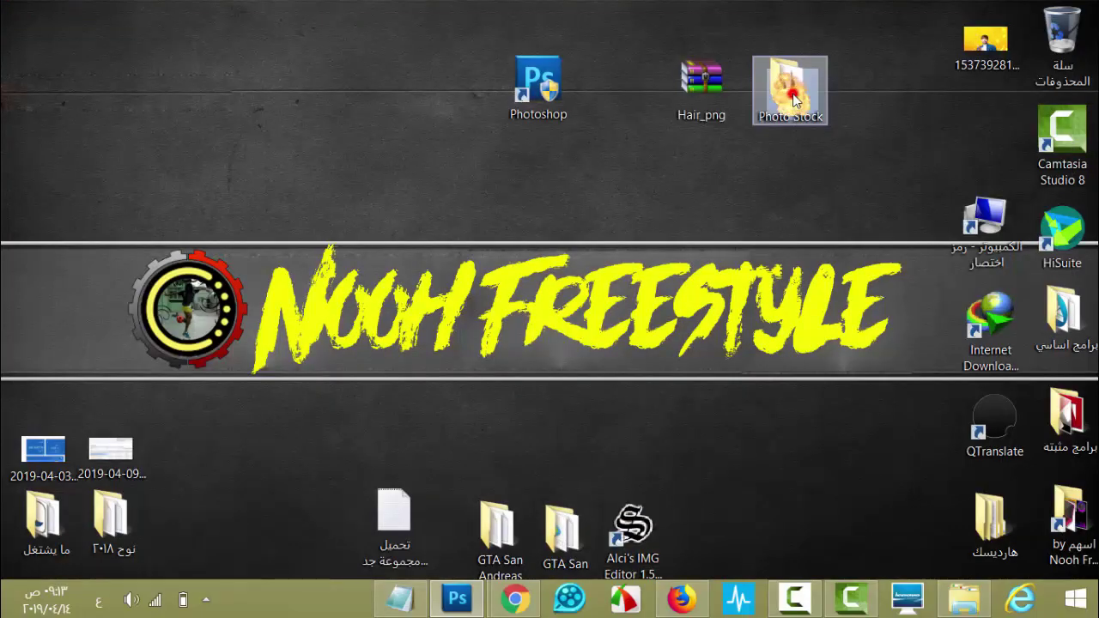
# - Open the desktop's Photo Stock folder and look through the full set of hairstyle images in the photo viewer, starting from image 8
pyautogui.doubleClick(792, 101)
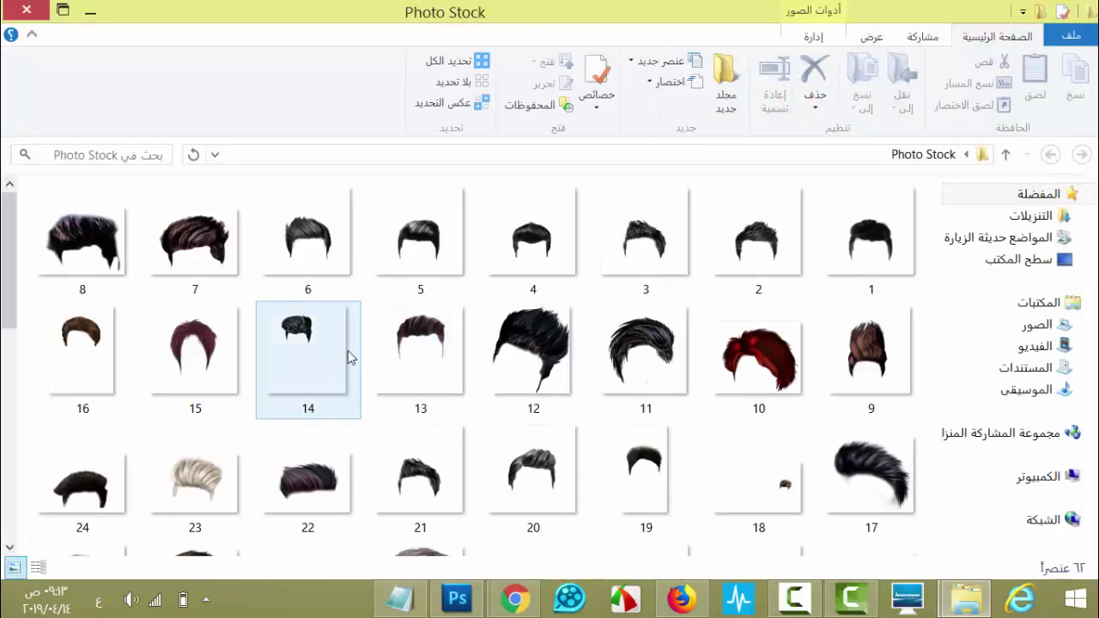
pyautogui.doubleClick(86, 249)
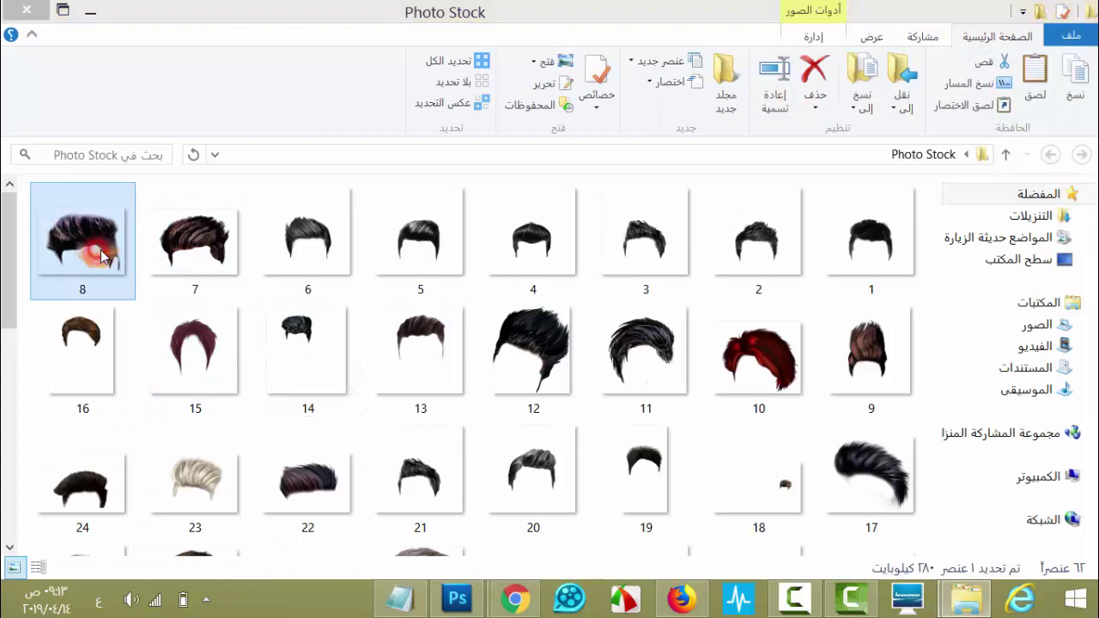
pyautogui.doubleClick(711, 73)
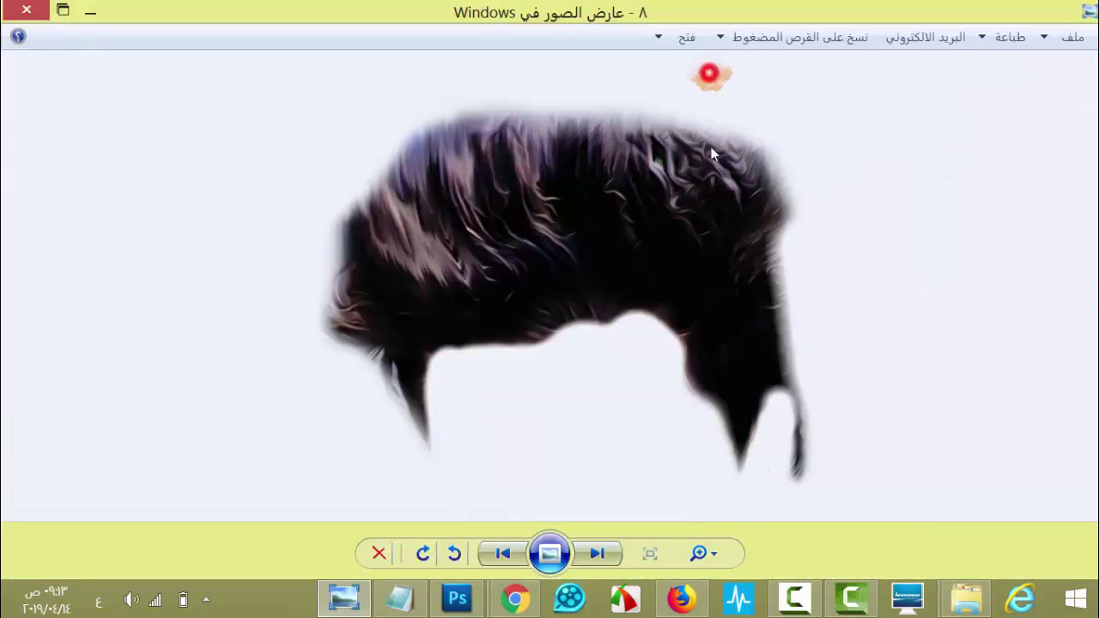
pyautogui.click(603, 553)
pyautogui.click(603, 553)
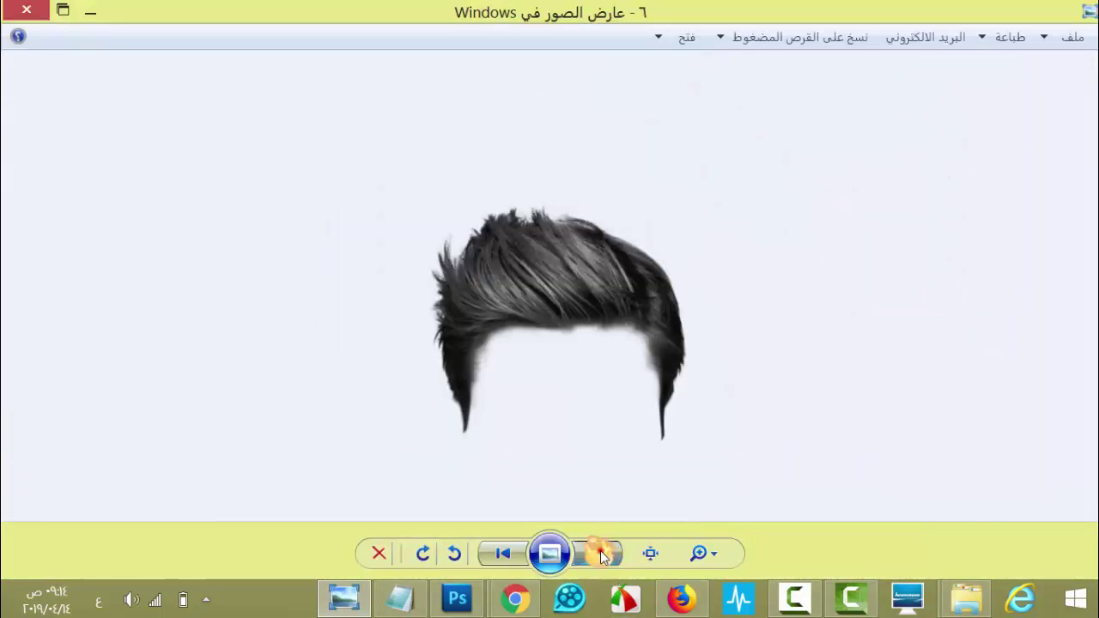
pyautogui.click(603, 553)
pyautogui.click(603, 553)
pyautogui.click(603, 554)
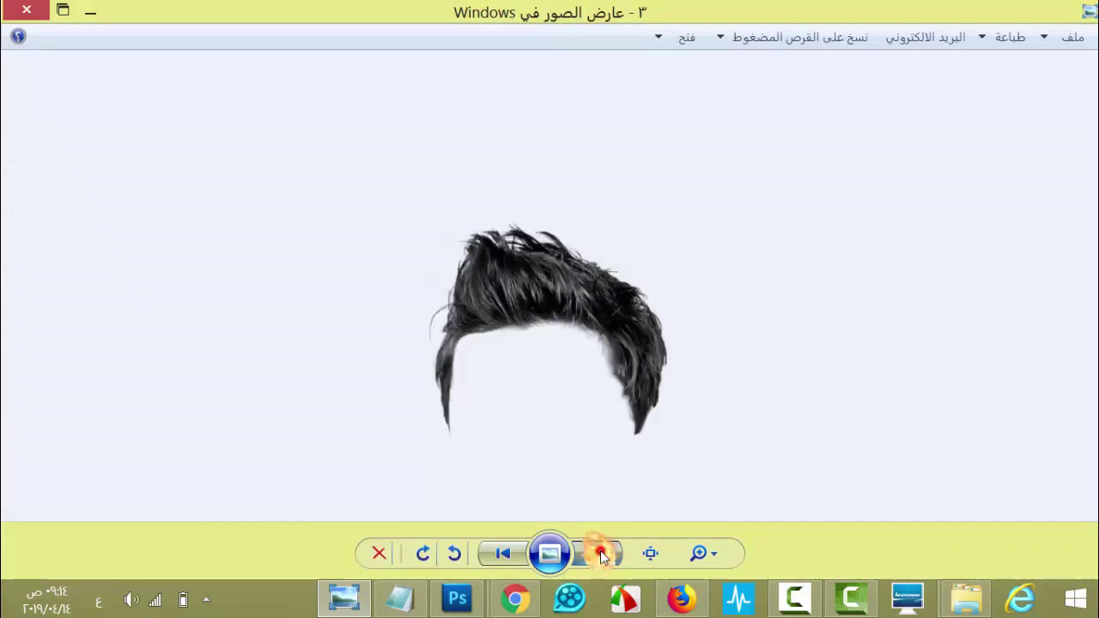
pyautogui.click(603, 553)
pyautogui.click(603, 554)
pyautogui.click(603, 553)
pyautogui.click(603, 553)
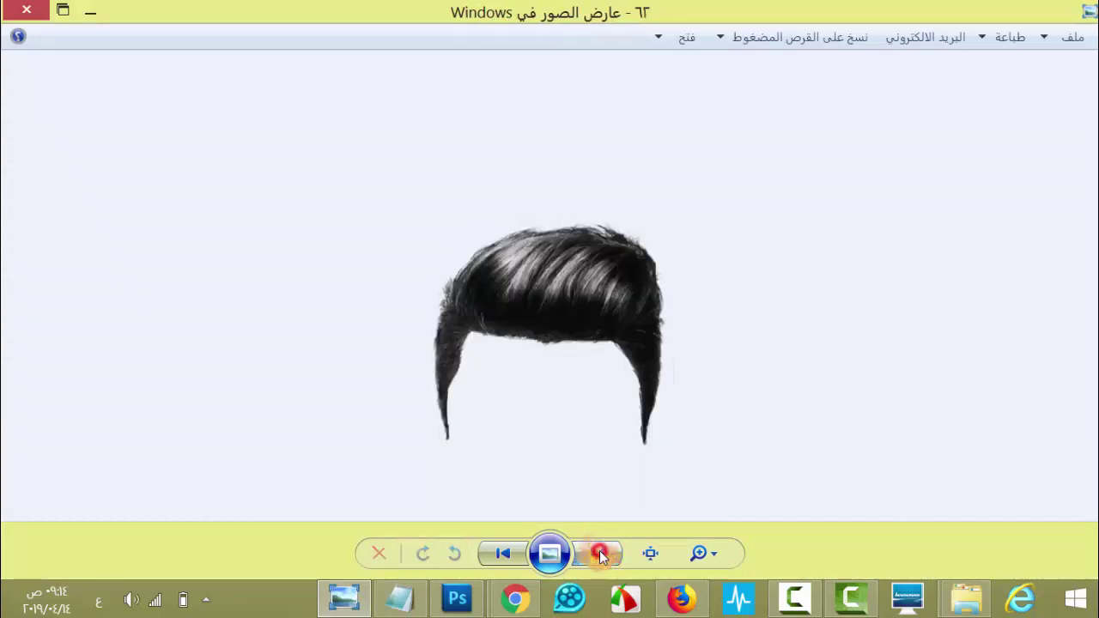
pyautogui.click(602, 554)
pyautogui.click(601, 554)
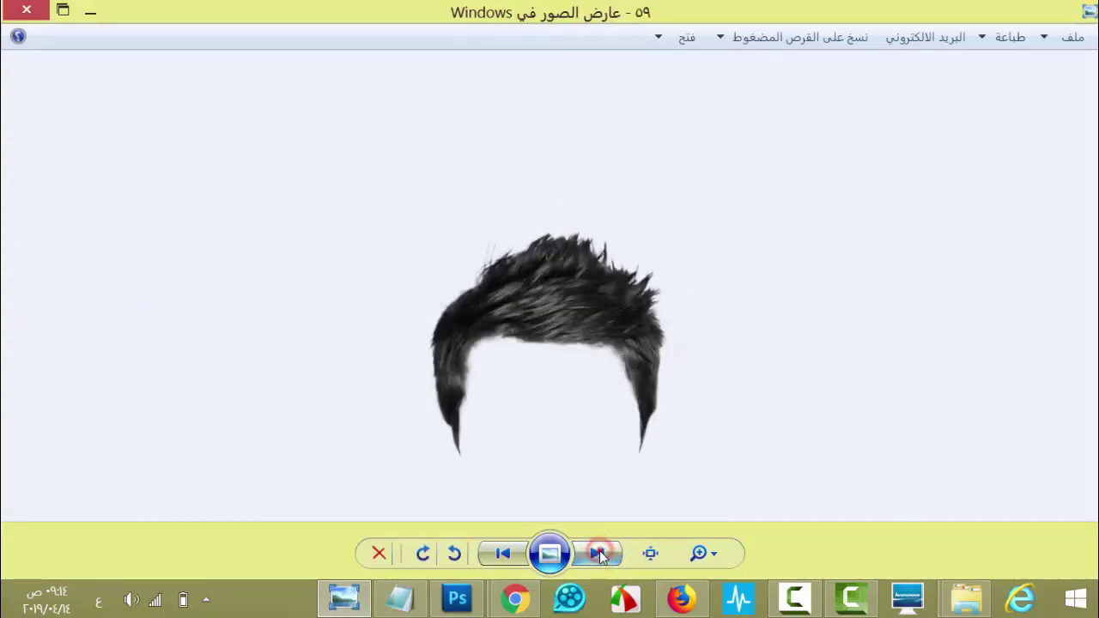
pyautogui.click(601, 554)
pyautogui.click(601, 554)
pyautogui.click(600, 554)
pyautogui.click(600, 554)
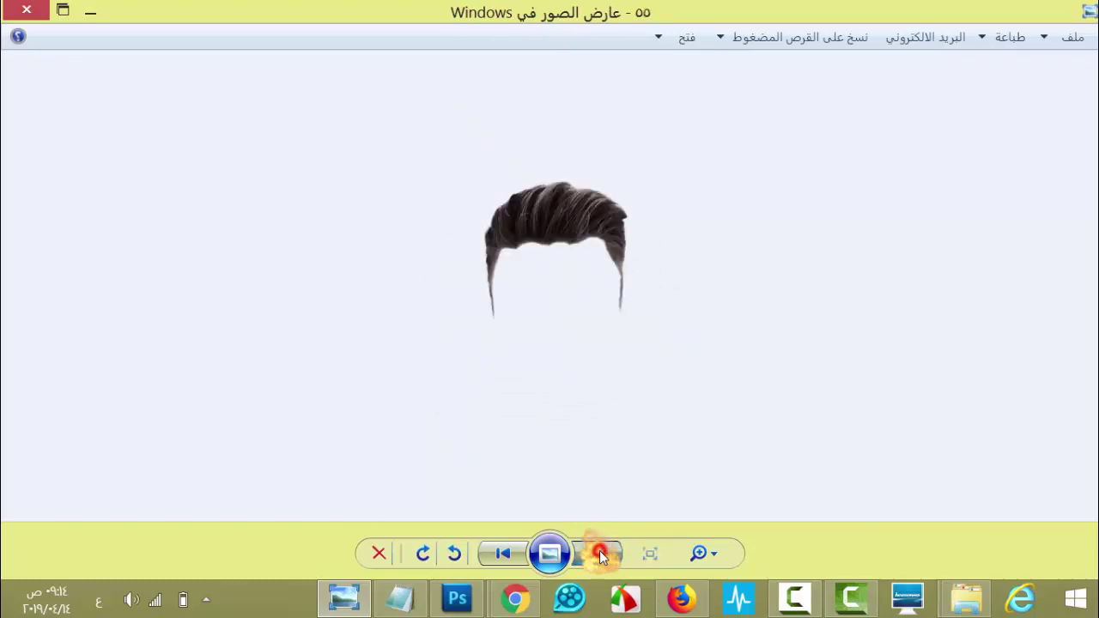
pyautogui.click(600, 554)
pyautogui.click(600, 554)
pyautogui.click(601, 554)
pyautogui.click(601, 554)
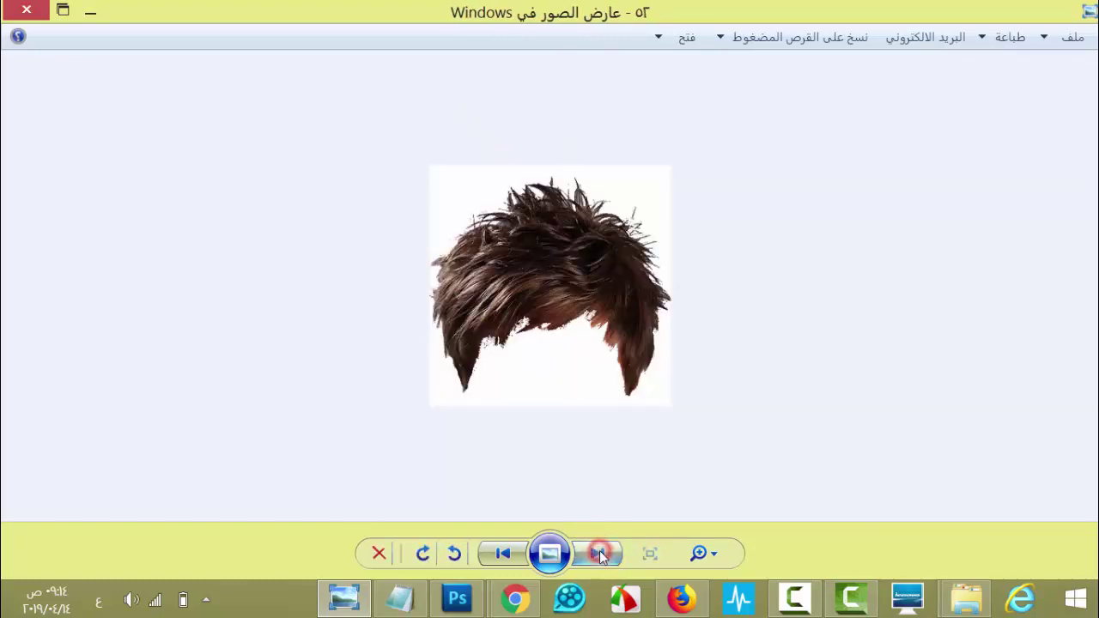
pyautogui.click(600, 554)
pyautogui.click(600, 554)
pyautogui.click(600, 554)
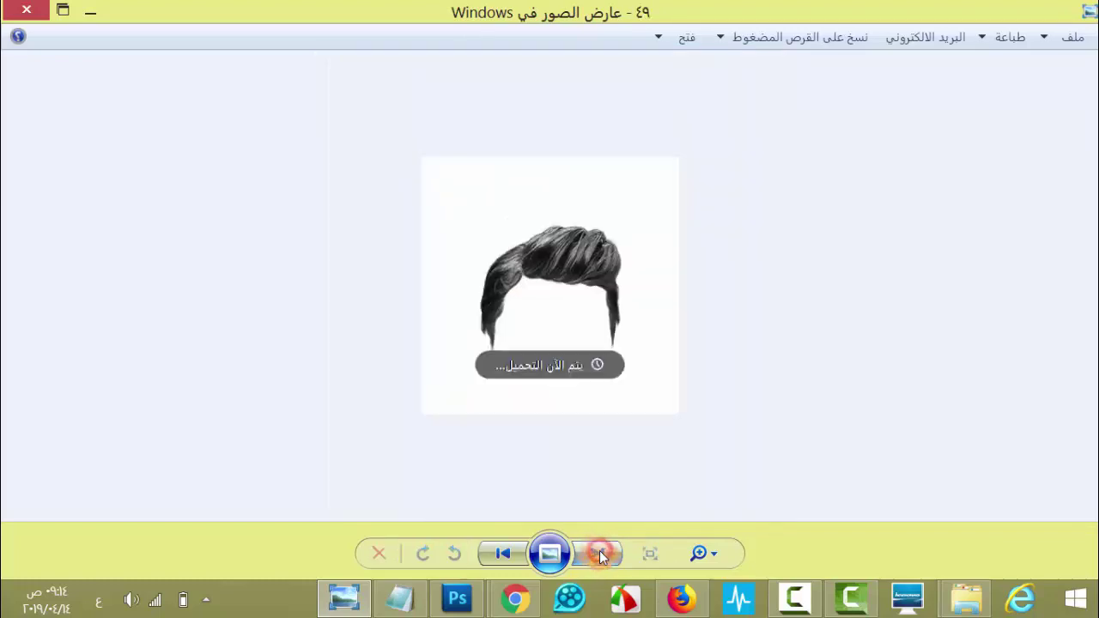
pyautogui.click(600, 554)
pyautogui.click(600, 554)
pyautogui.click(601, 554)
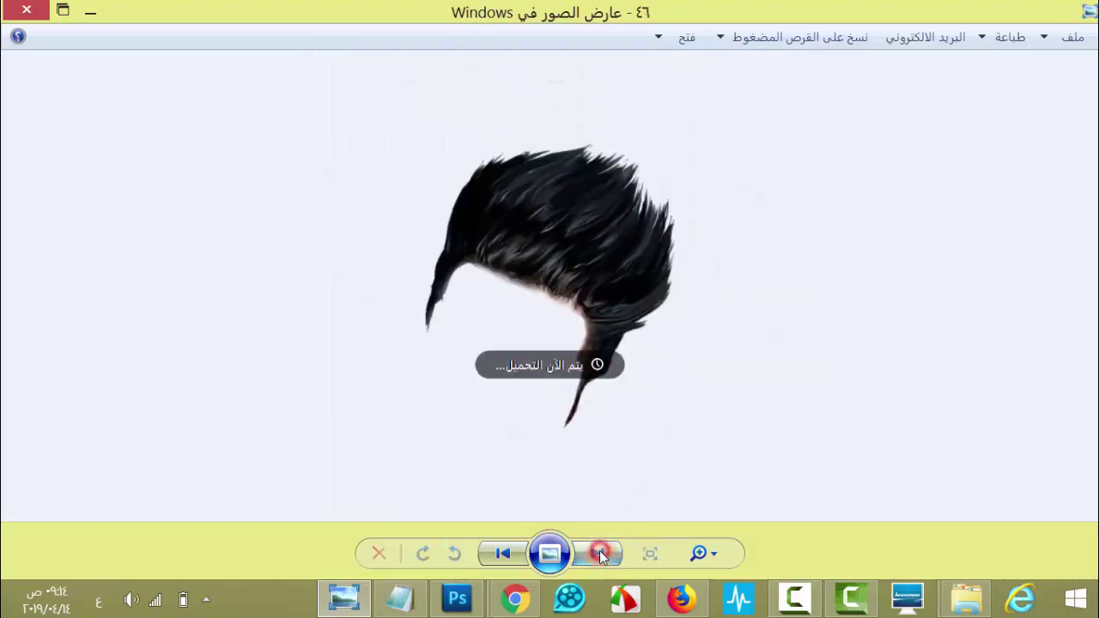
pyautogui.click(601, 554)
pyautogui.click(600, 554)
pyautogui.click(600, 554)
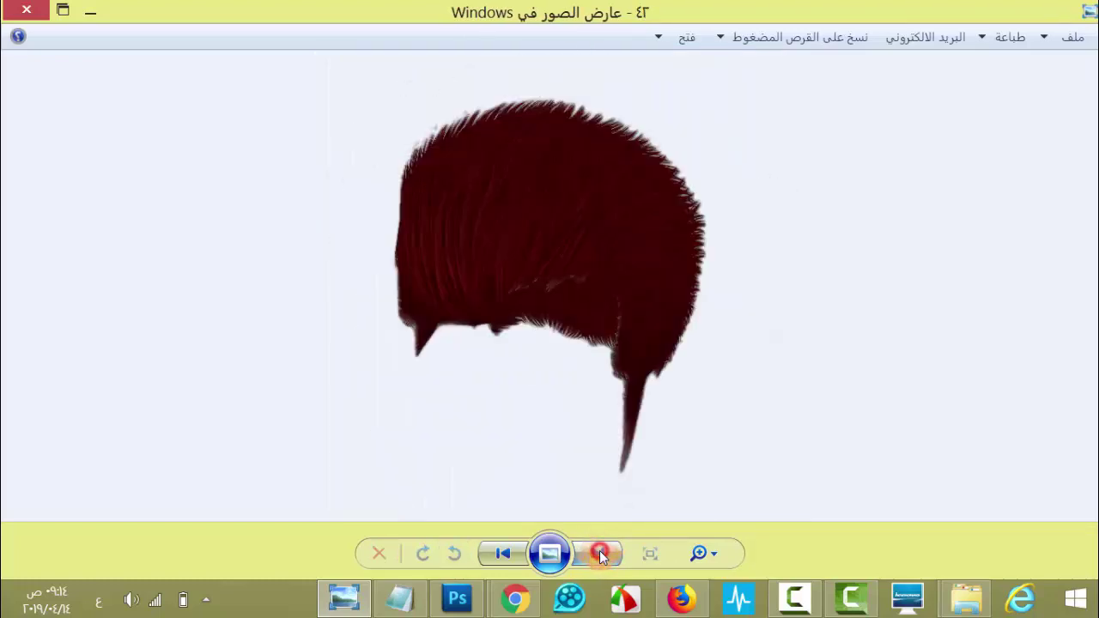
pyautogui.click(600, 554)
pyautogui.click(600, 554)
pyautogui.click(601, 554)
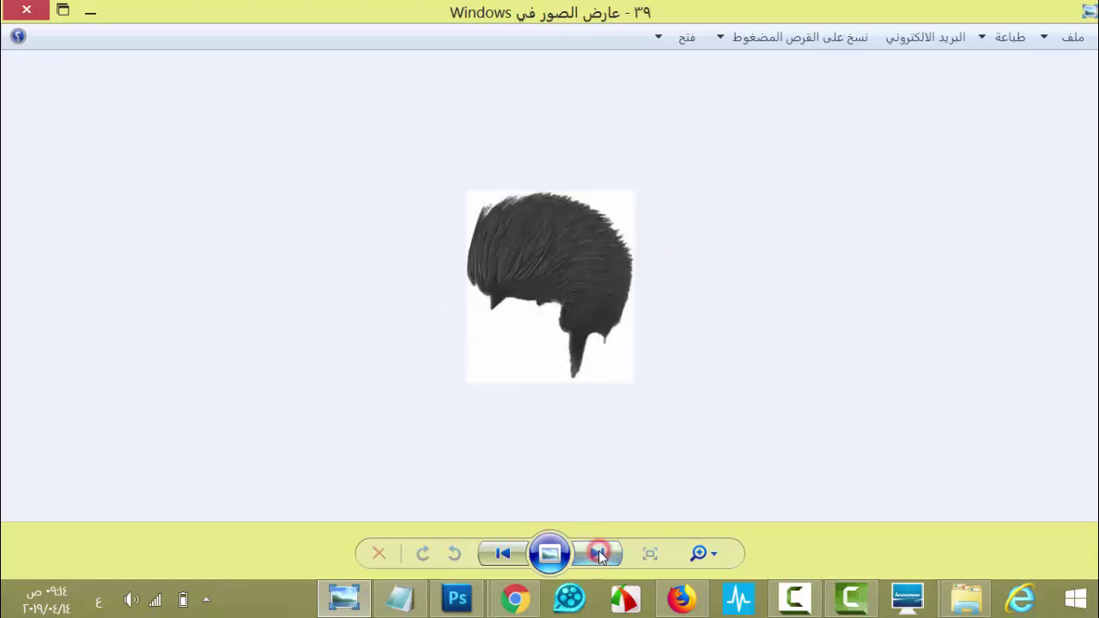
pyautogui.click(600, 554)
pyautogui.click(600, 553)
pyautogui.click(600, 554)
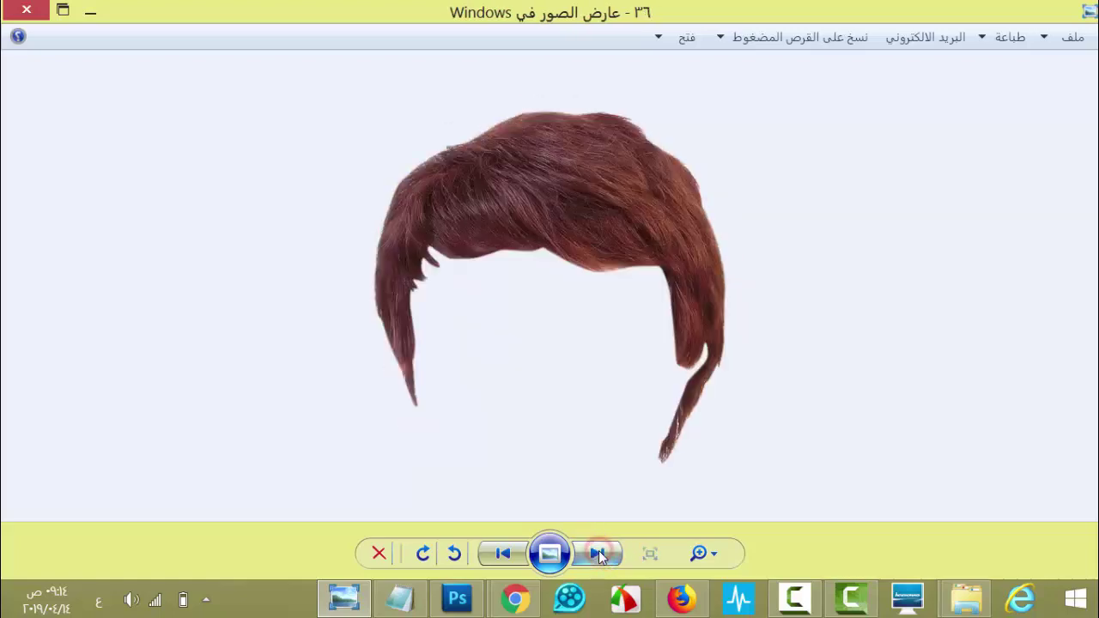
pyautogui.click(600, 554)
pyautogui.click(599, 554)
pyautogui.click(599, 554)
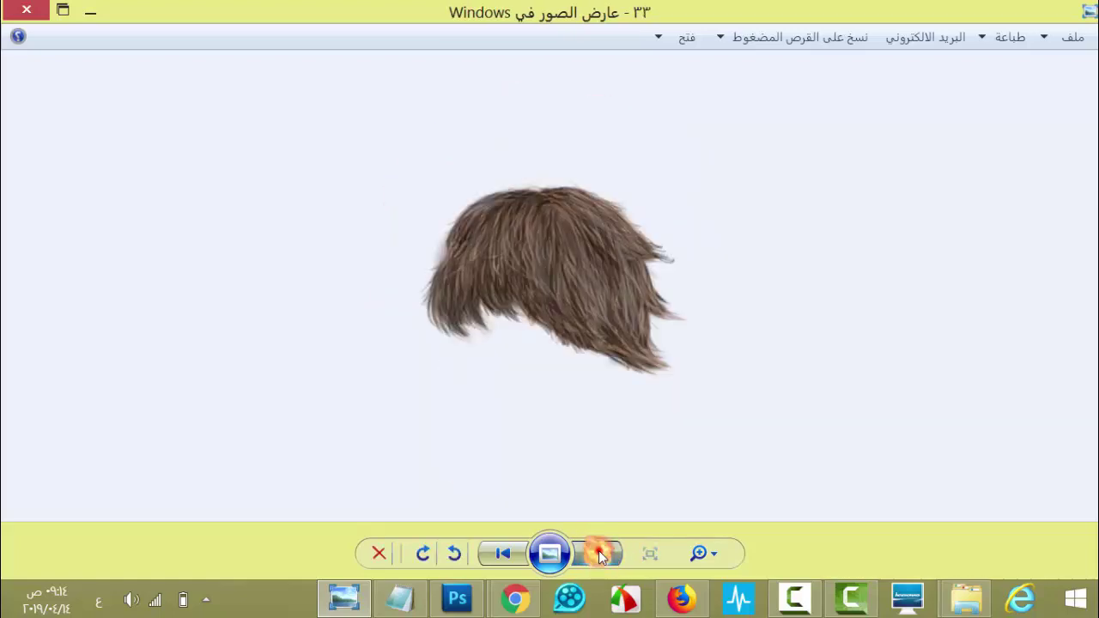
pyautogui.click(599, 554)
pyautogui.click(599, 554)
pyautogui.click(598, 554)
pyautogui.click(599, 554)
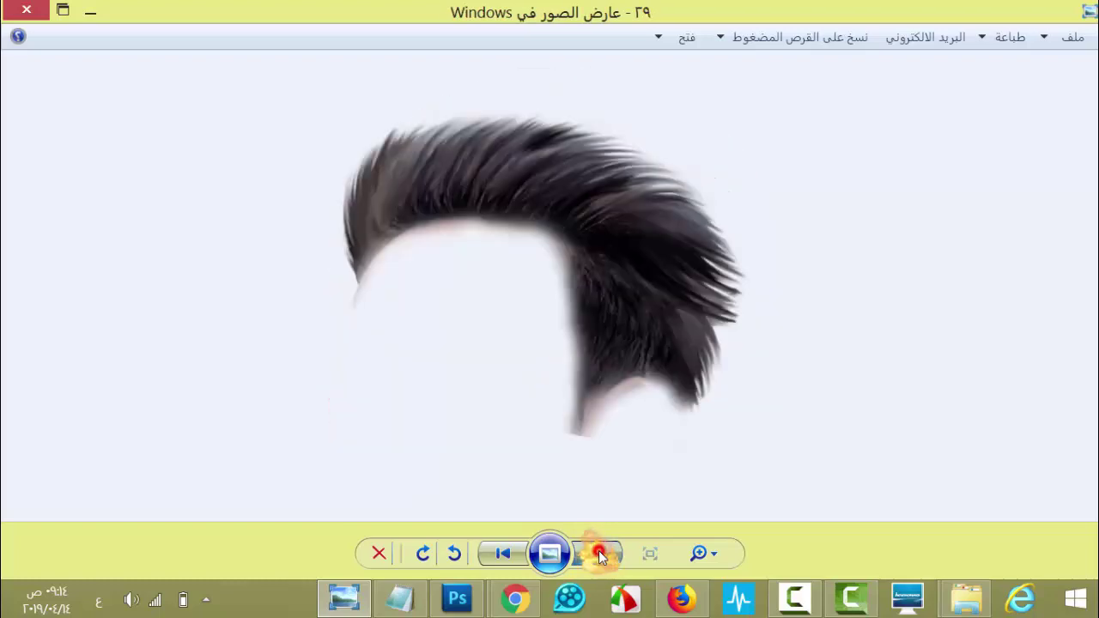
pyautogui.click(599, 554)
pyautogui.click(599, 554)
pyautogui.click(599, 554)
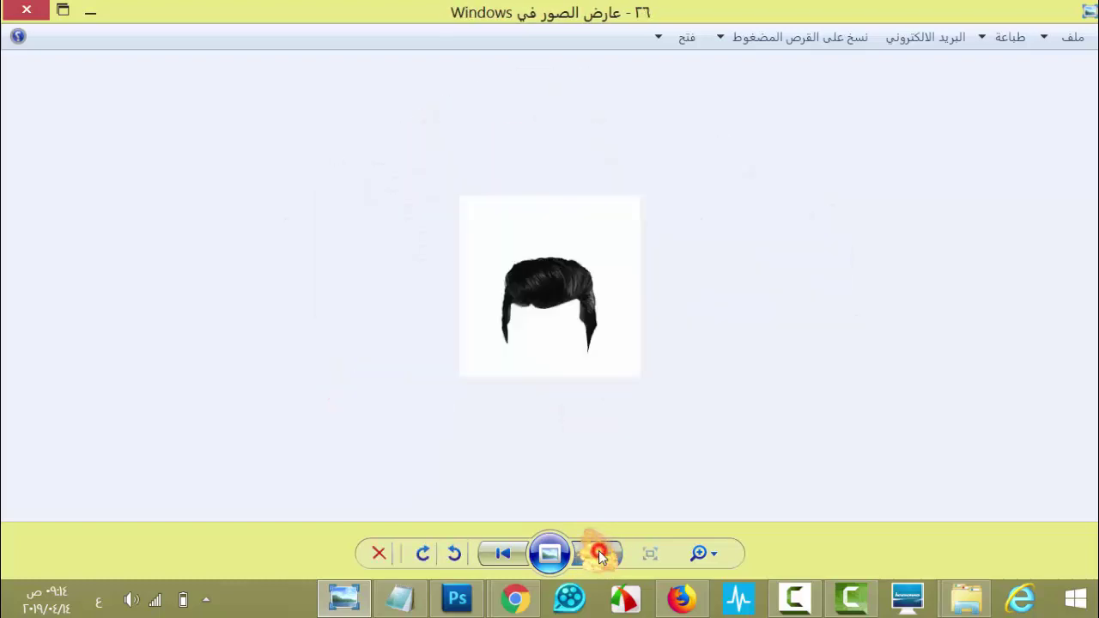
pyautogui.click(599, 554)
pyautogui.click(599, 554)
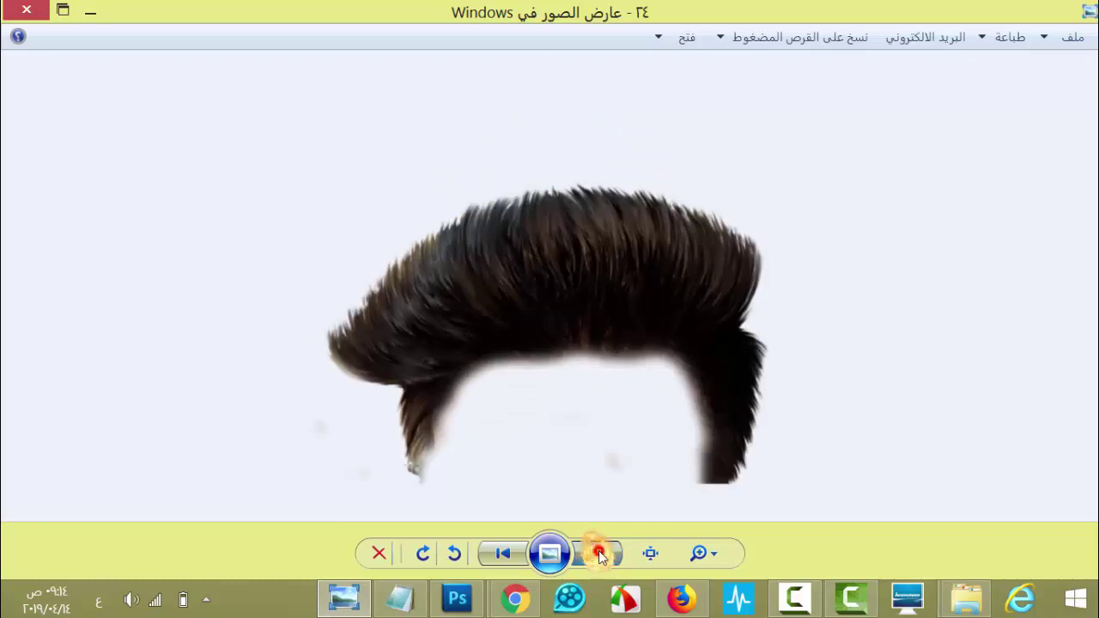
pyautogui.click(599, 554)
pyautogui.click(599, 554)
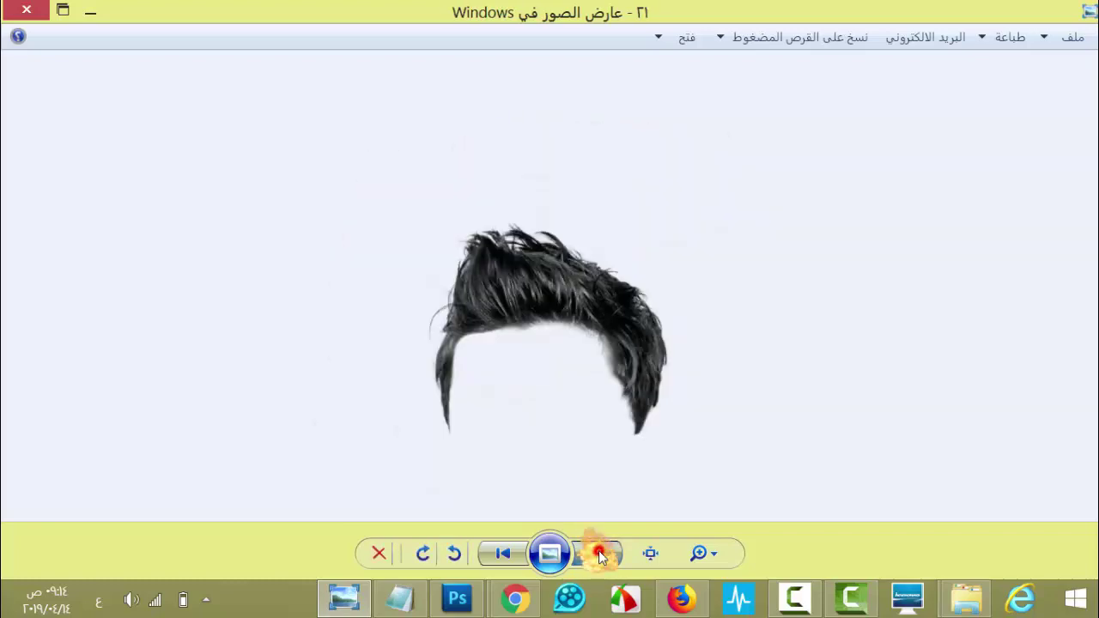
pyautogui.click(599, 554)
pyautogui.click(599, 554)
pyautogui.click(598, 554)
pyautogui.click(599, 554)
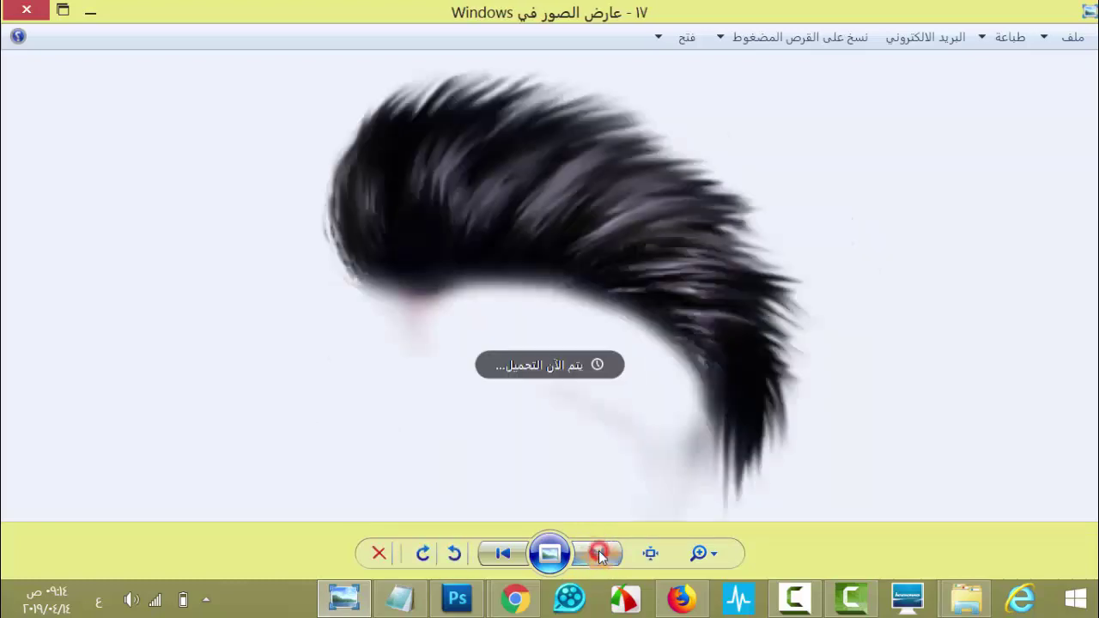
pyautogui.click(599, 554)
pyautogui.click(599, 554)
pyautogui.click(599, 554)
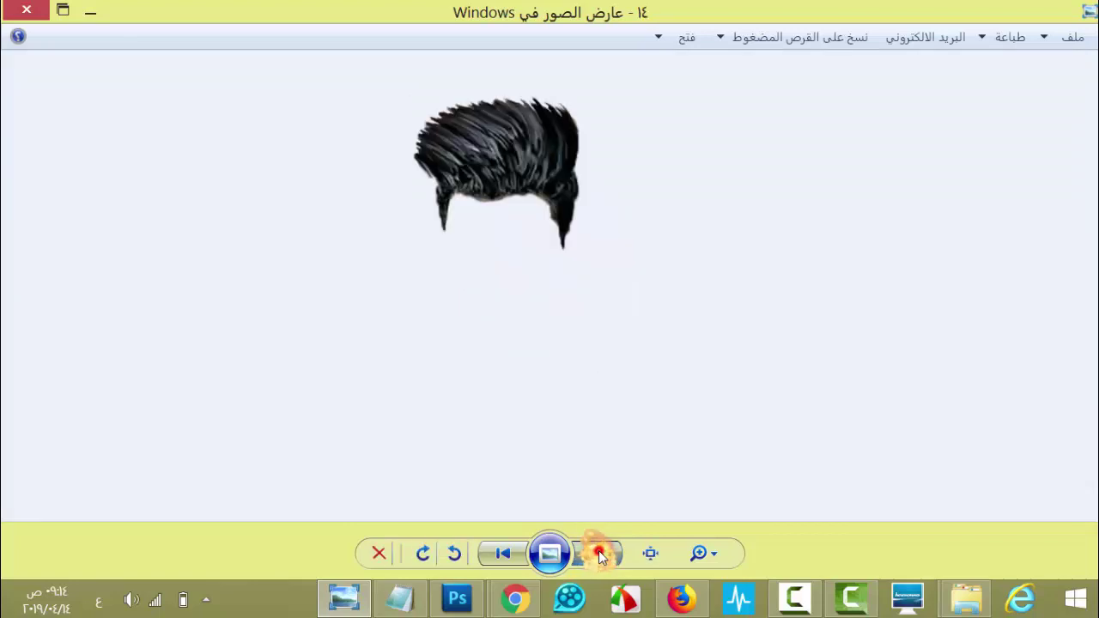
pyautogui.click(599, 554)
pyautogui.click(599, 554)
pyautogui.click(598, 554)
pyautogui.click(599, 554)
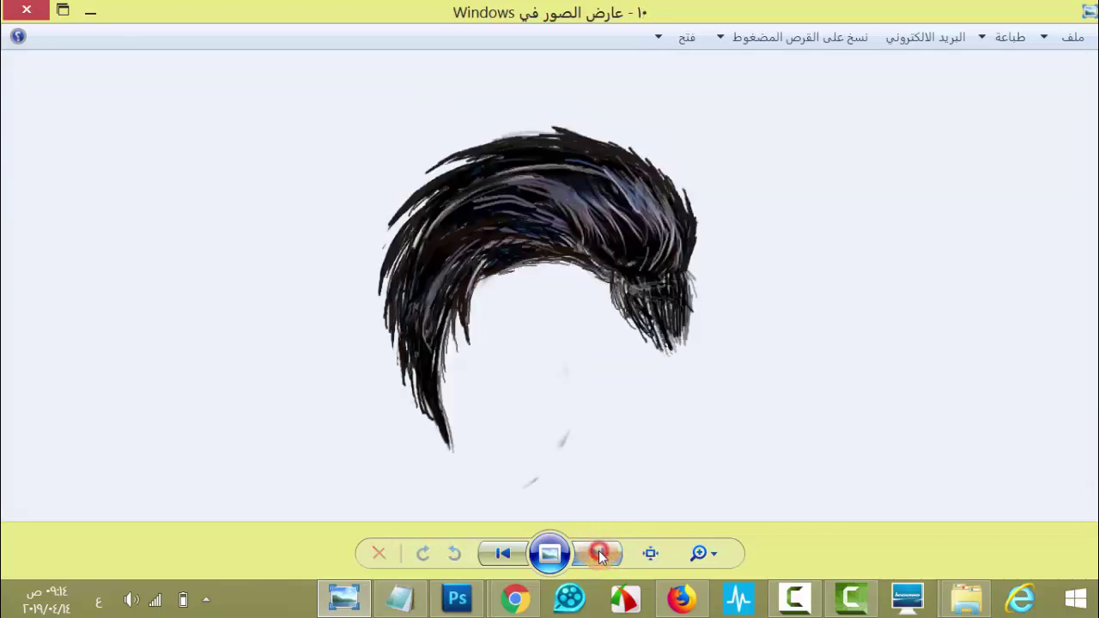
pyautogui.click(599, 554)
pyautogui.click(599, 554)
pyautogui.click(598, 554)
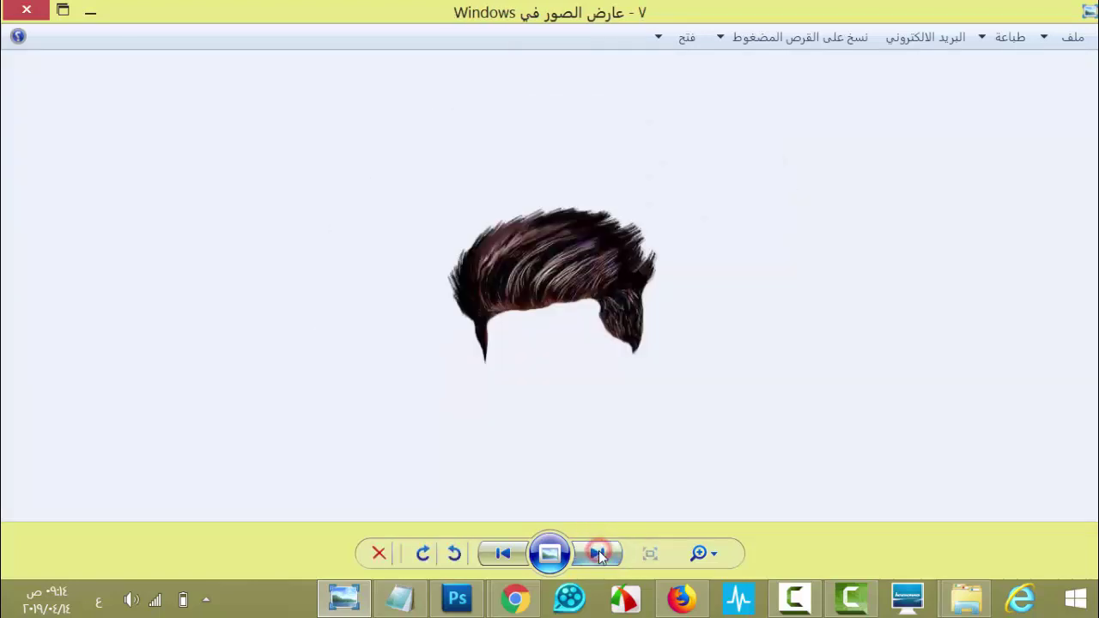
pyautogui.click(598, 554)
pyautogui.click(598, 554)
pyautogui.click(599, 554)
pyautogui.click(599, 554)
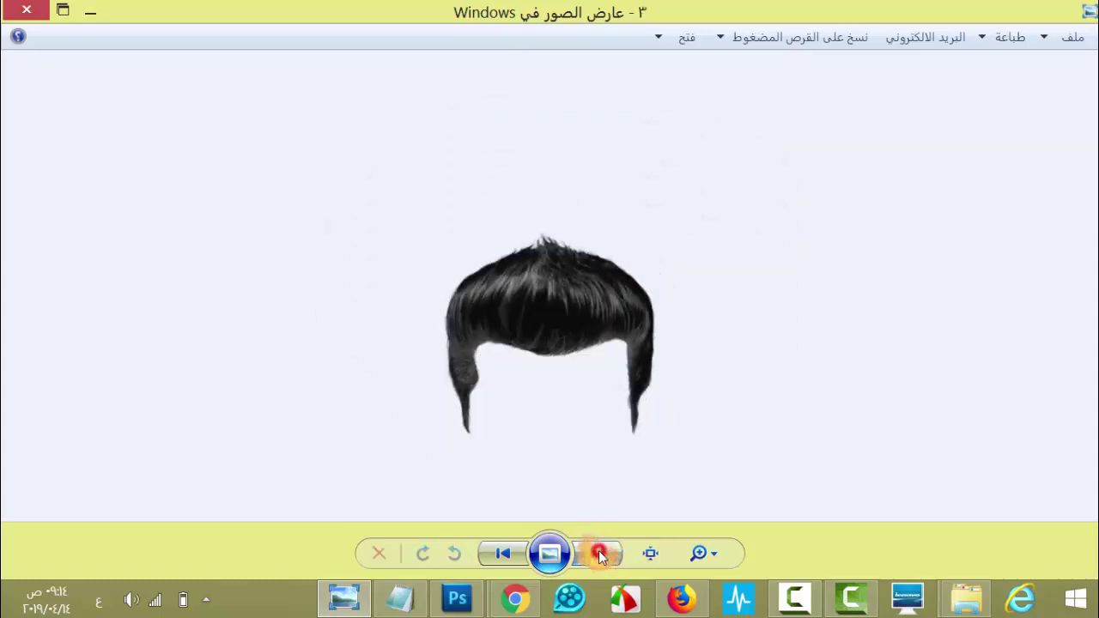
pyautogui.click(599, 554)
pyautogui.click(599, 554)
pyautogui.click(599, 554)
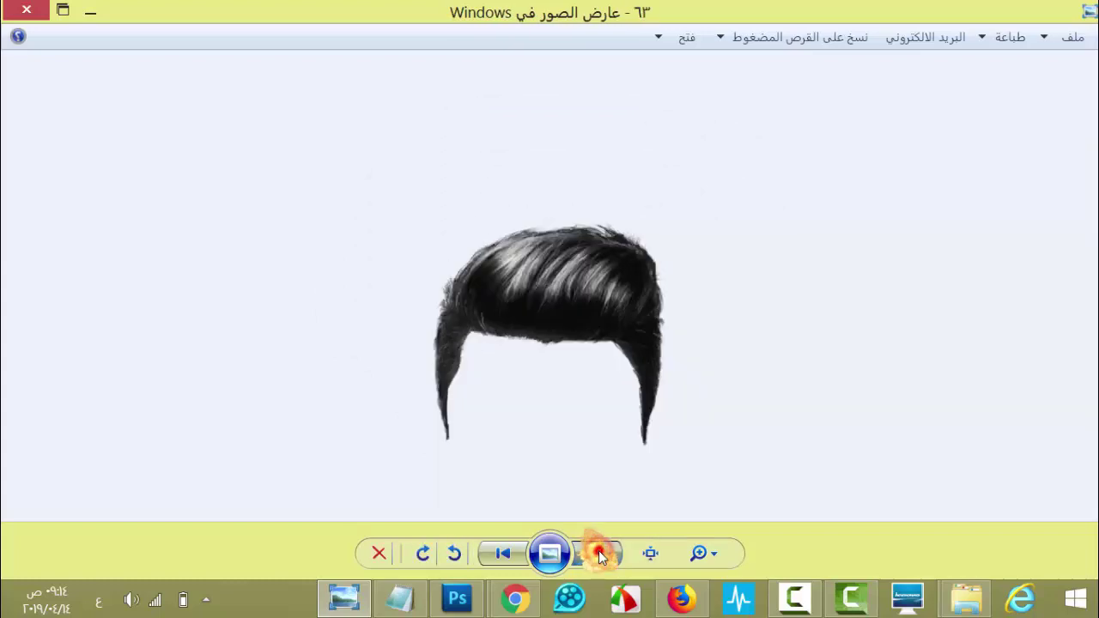
pyautogui.click(599, 554)
pyautogui.click(598, 554)
pyautogui.click(598, 554)
pyautogui.click(599, 554)
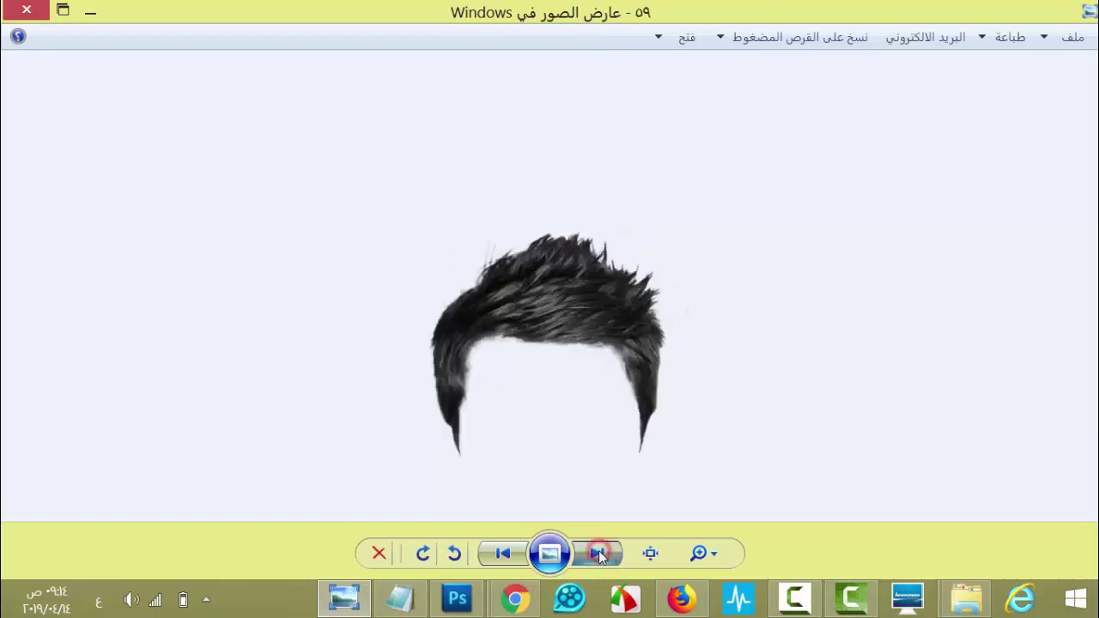
pyautogui.click(599, 554)
pyautogui.click(599, 554)
pyautogui.click(23, 8)
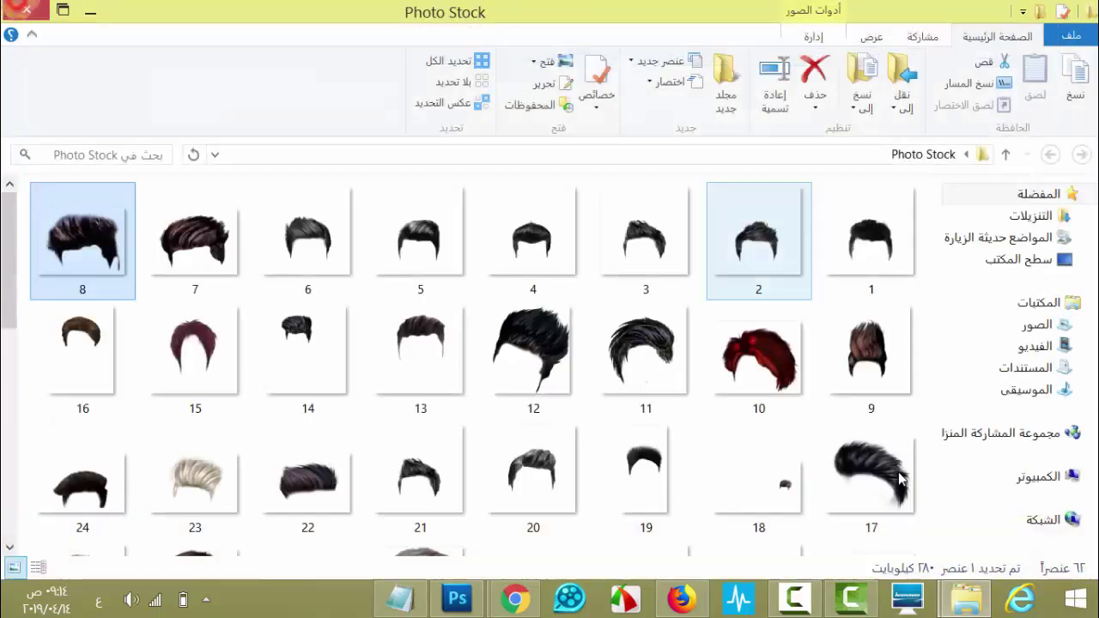
pyautogui.click(795, 599)
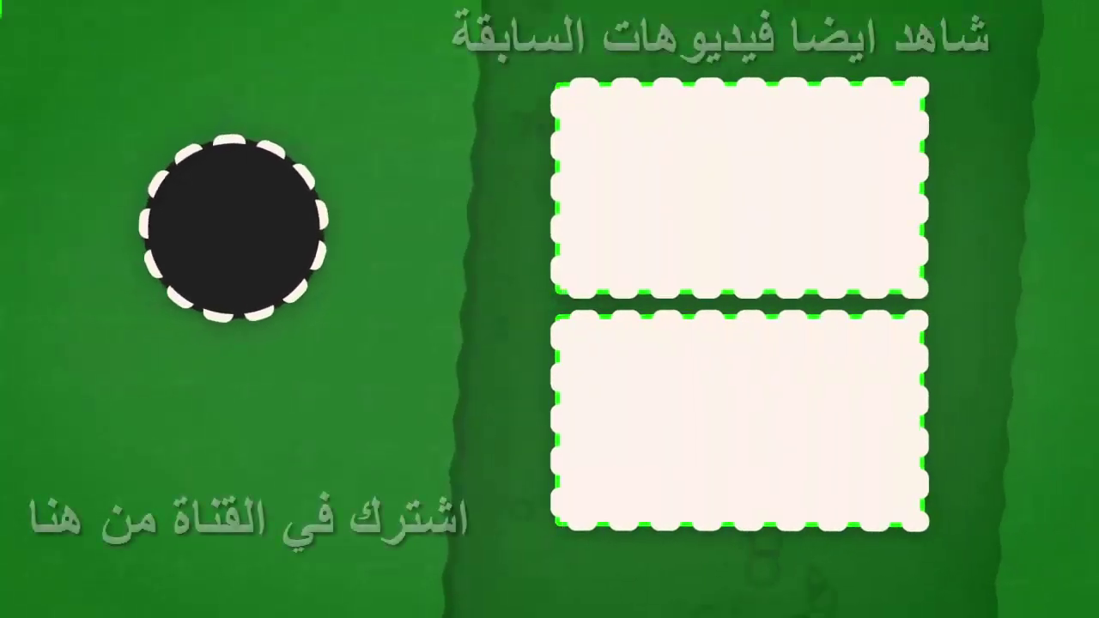